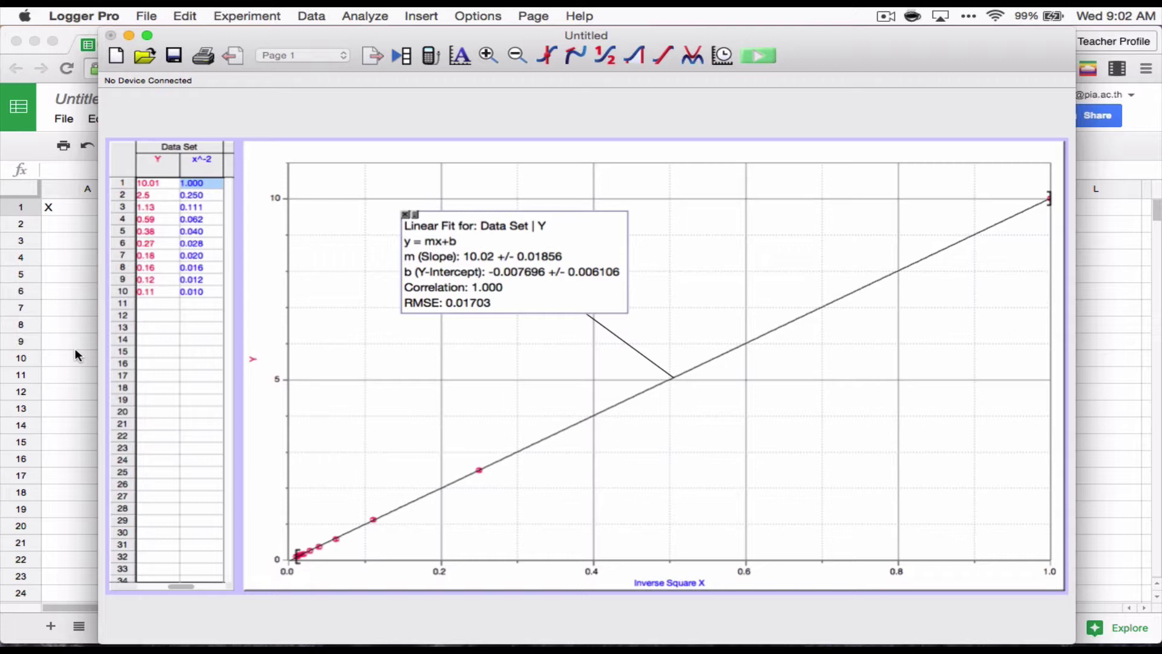
# Switch from Logger Pro to the Google Sheets spreadsheet in Chrome
pyautogui.press('super+Tab')
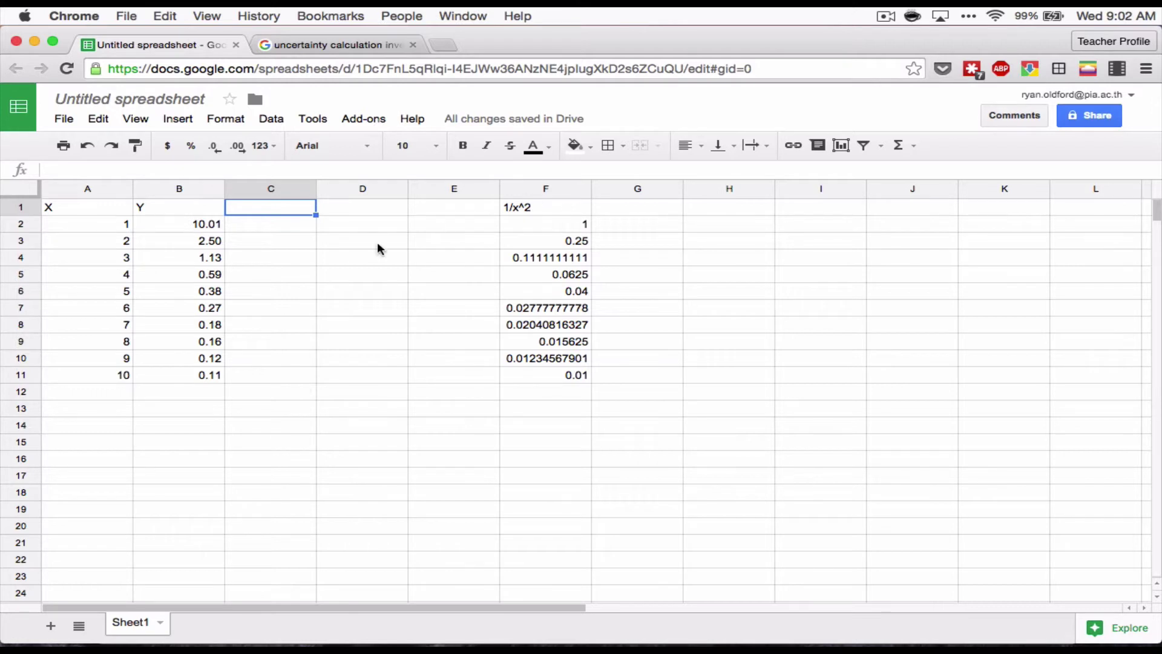
# Move the 1/x^2 heading and its ten values from F1:F11 over to column H
pyautogui.click(548, 210)
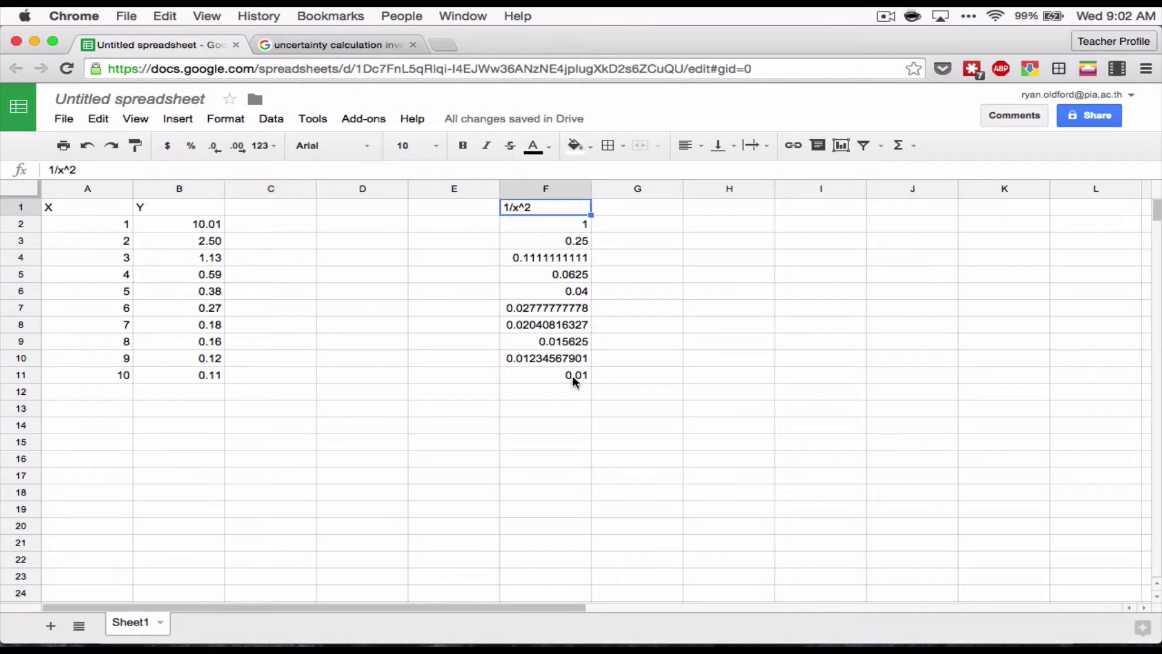
pyautogui.keyDown('shift'); pyautogui.click(573, 377); pyautogui.keyUp('shift')
pyautogui.moveTo(565, 200); pyautogui.dragTo(700, 204)
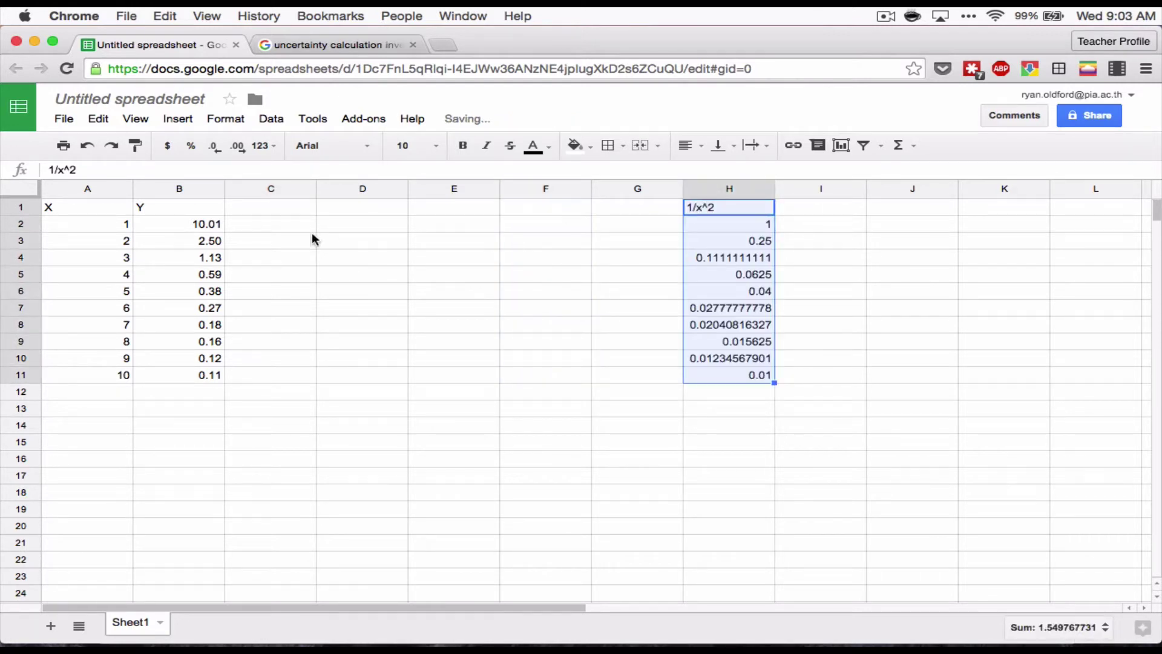
pyautogui.click(260, 209)
# Enter the heading 1/sqrt(y) in cell C1
pyautogui.write('1/')
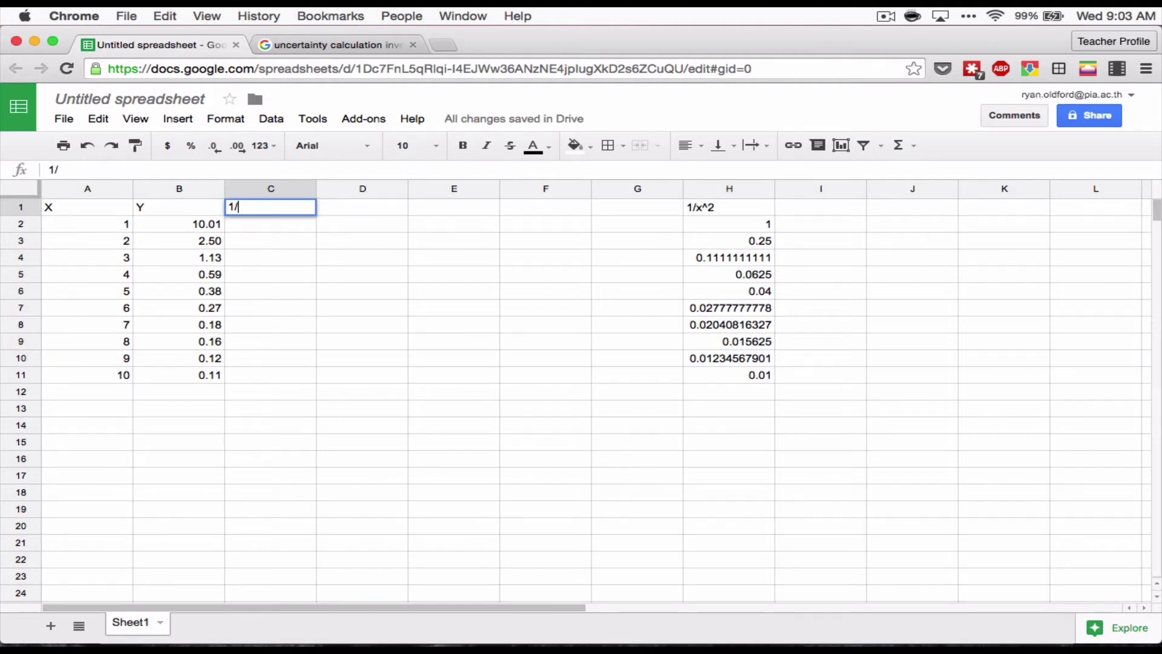
pyautogui.write('x')
pyautogui.press('BackSpace')
pyautogui.write('sqrt(y)')
pyautogui.press('Return')
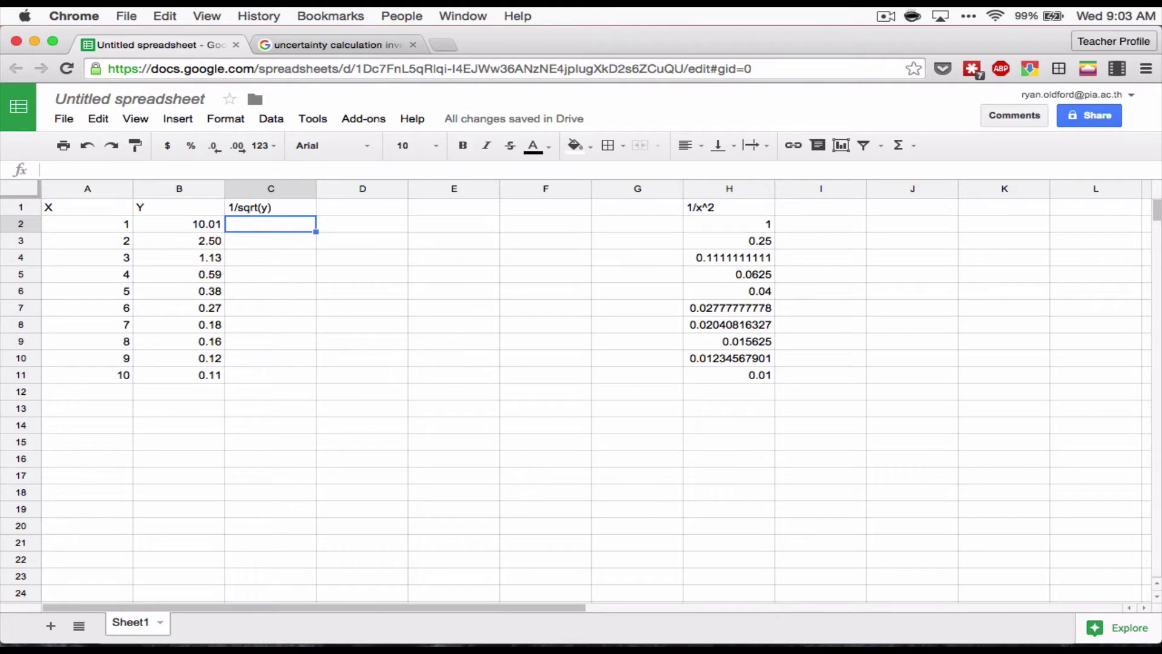
# Add the headings High in D1 and Low in E1
pyautogui.click(270, 207)
pyautogui.click(363, 207)
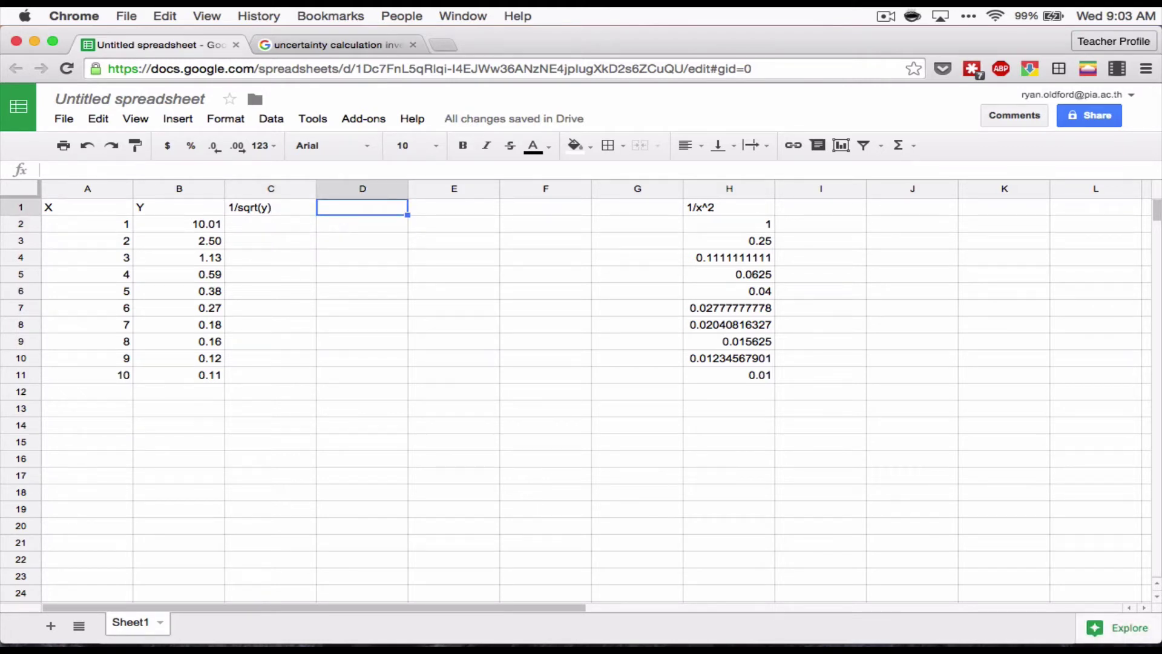
pyautogui.click(270, 224)
pyautogui.click(362, 224)
pyautogui.click(363, 206)
pyautogui.write('High')
pyautogui.press('Tab')
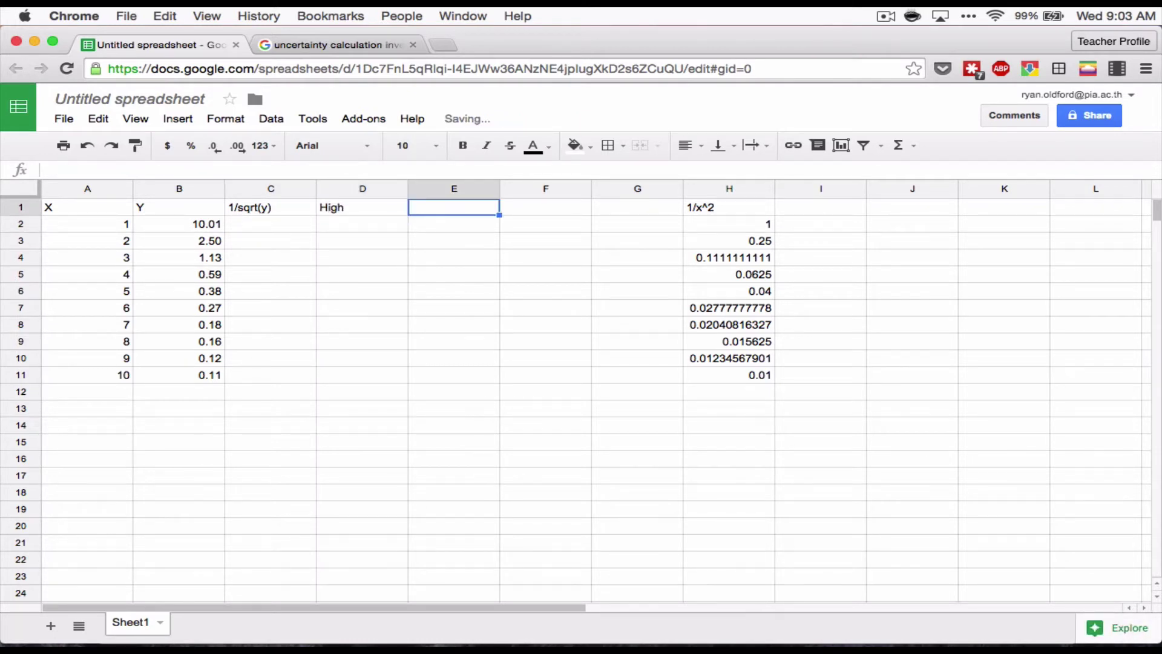
pyautogui.write('Low')
pyautogui.press('Return')
pyautogui.click(271, 224)
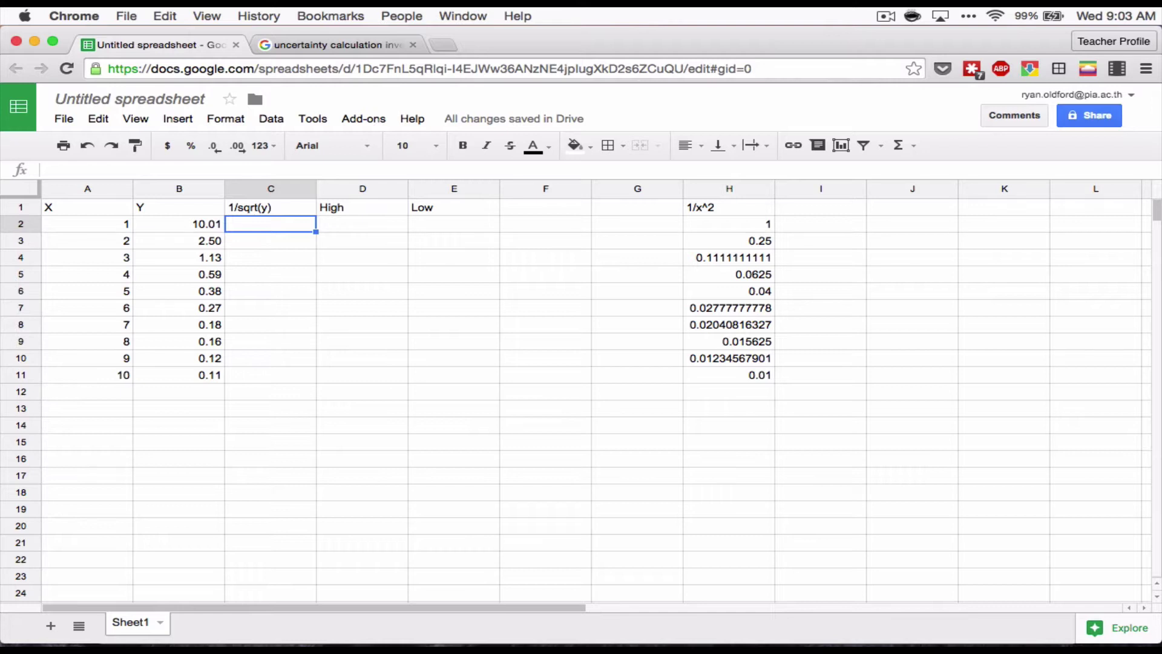
# Enter =1/SQRT(B2) in C2, giving 0.3160697706
pyautogui.write('=')
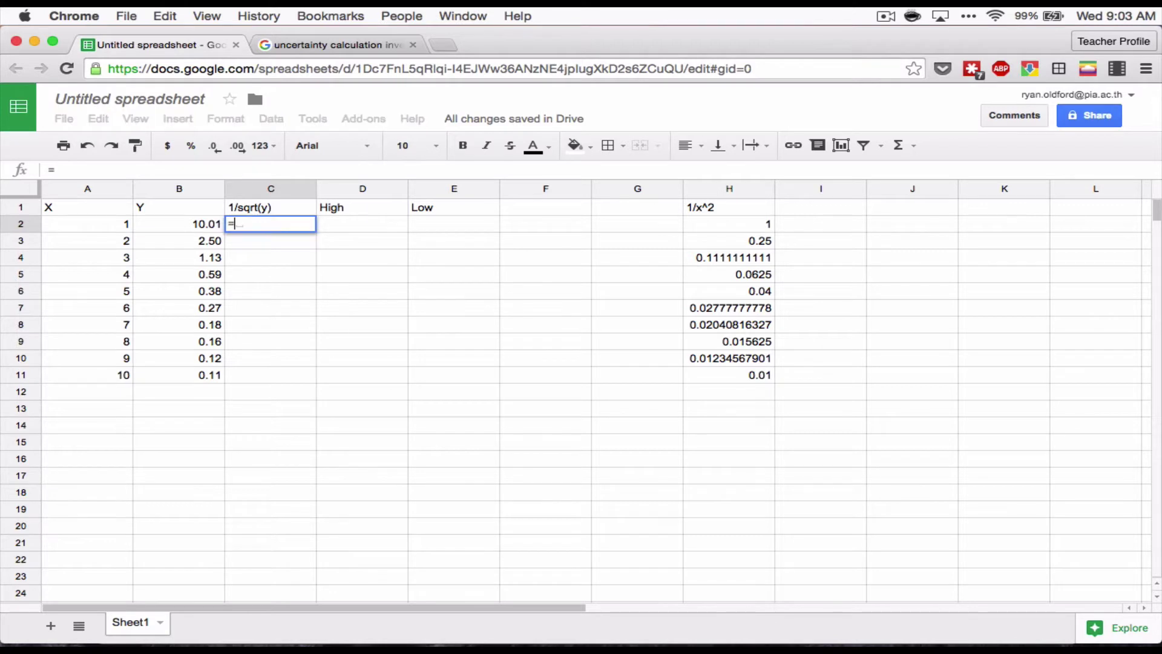
pyautogui.click(193, 225)
pyautogui.press('BackSpace')
pyautogui.press('BackSpace')
pyautogui.write('1/sq')
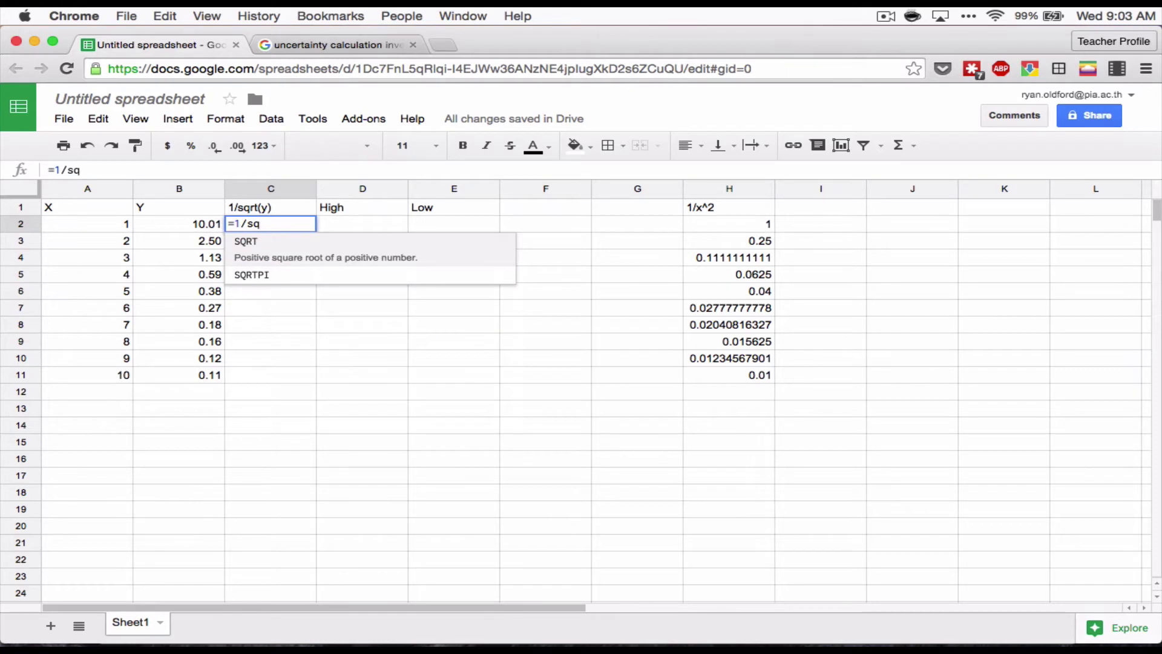
pyautogui.press('Tab')
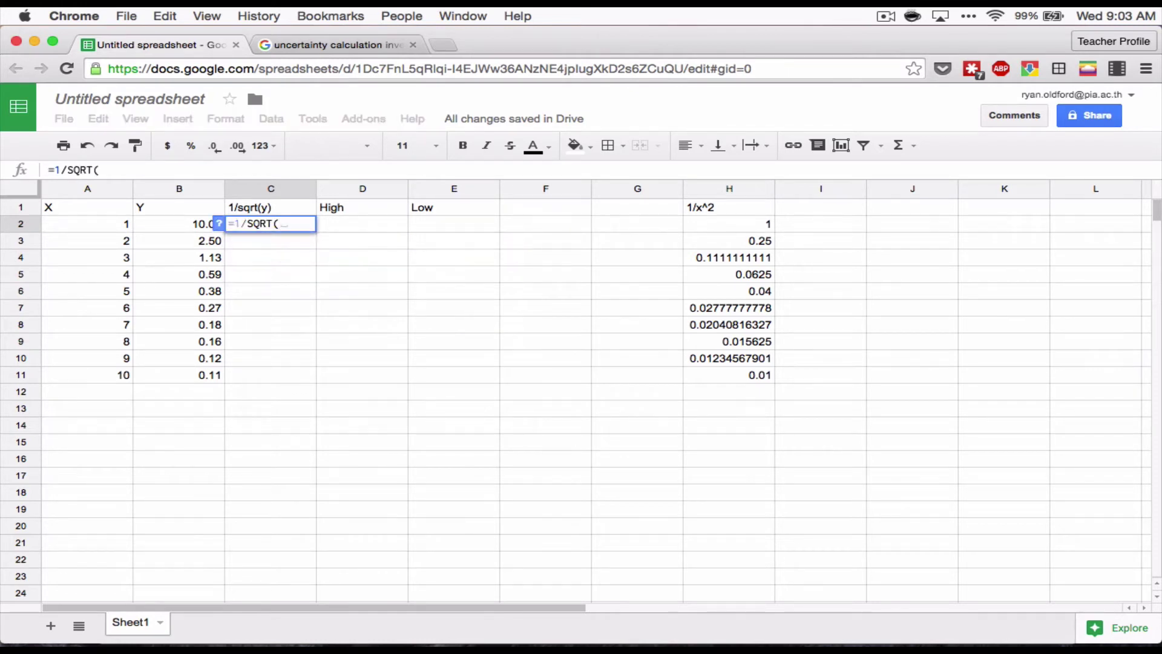
pyautogui.click(184, 225)
pyautogui.write(')')
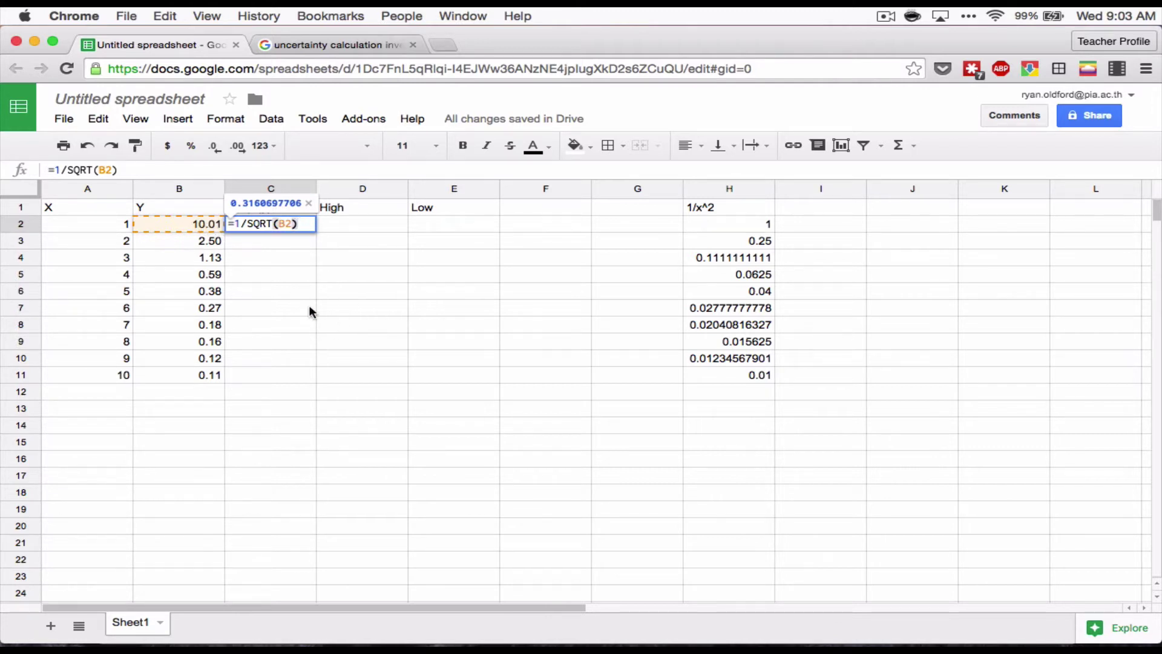
pyautogui.press('Return')
# Compare the C2 result against the Y value in B2
pyautogui.click(358, 221)
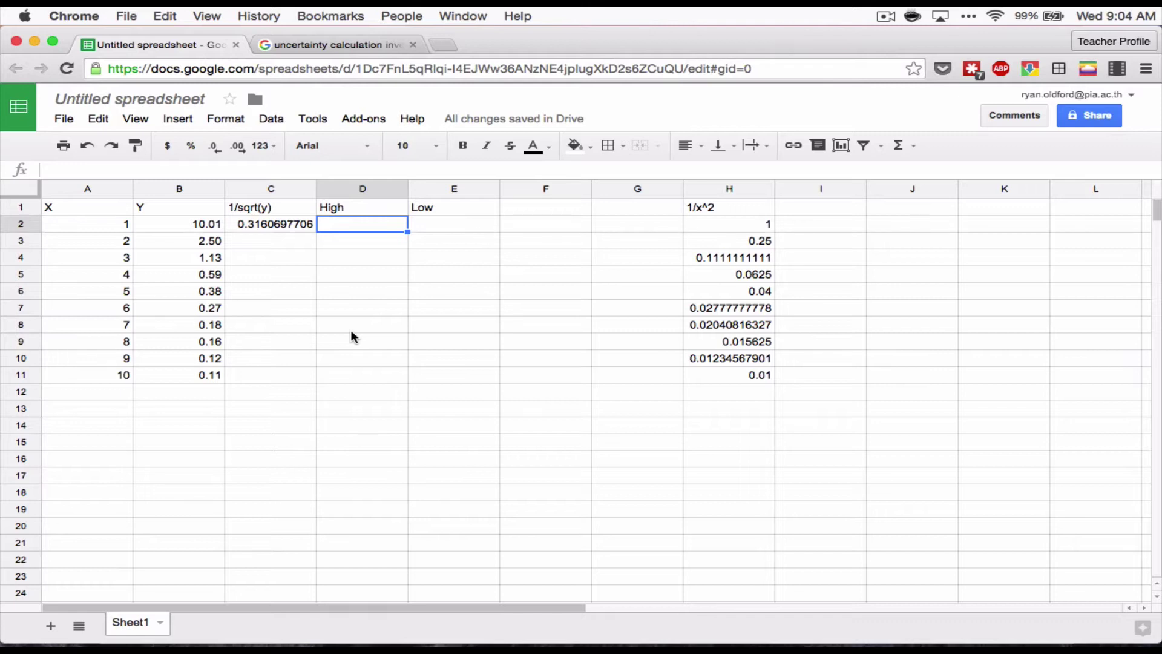
pyautogui.press('Left')
pyautogui.press('Left')
pyautogui.press('Right')
pyautogui.press('Left')
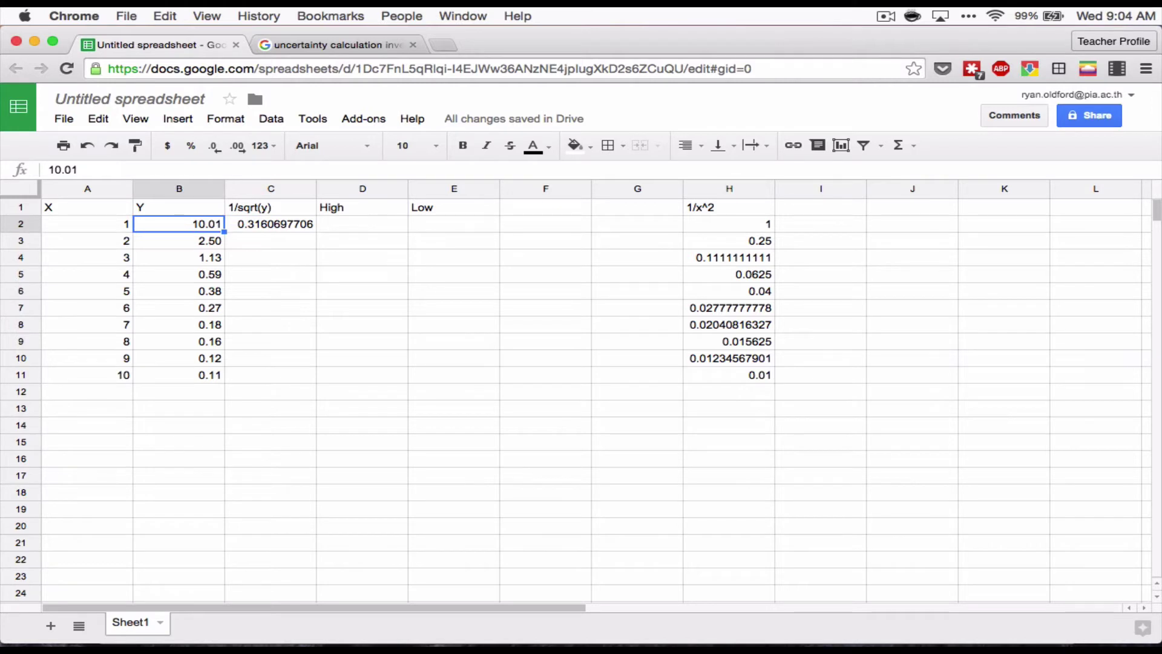
pyautogui.press('Right')
pyautogui.press('Left')
pyautogui.press('Right')
pyautogui.press('Left')
pyautogui.press('Right')
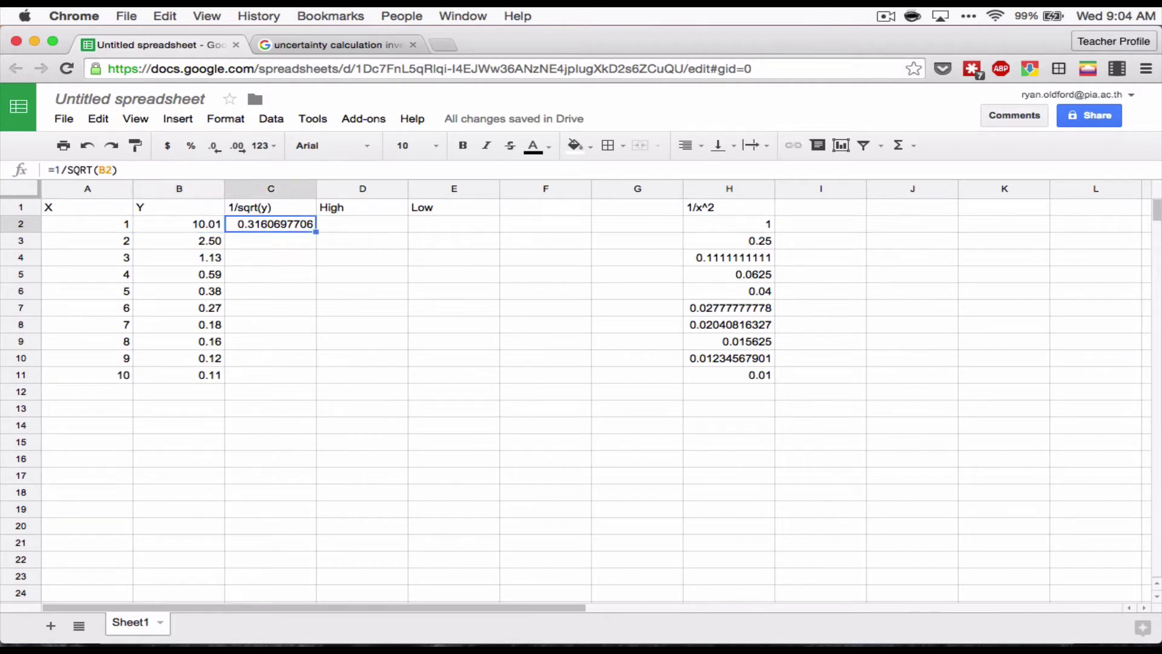
pyautogui.press('Right')
pyautogui.press('Left')
pyautogui.press('Left')
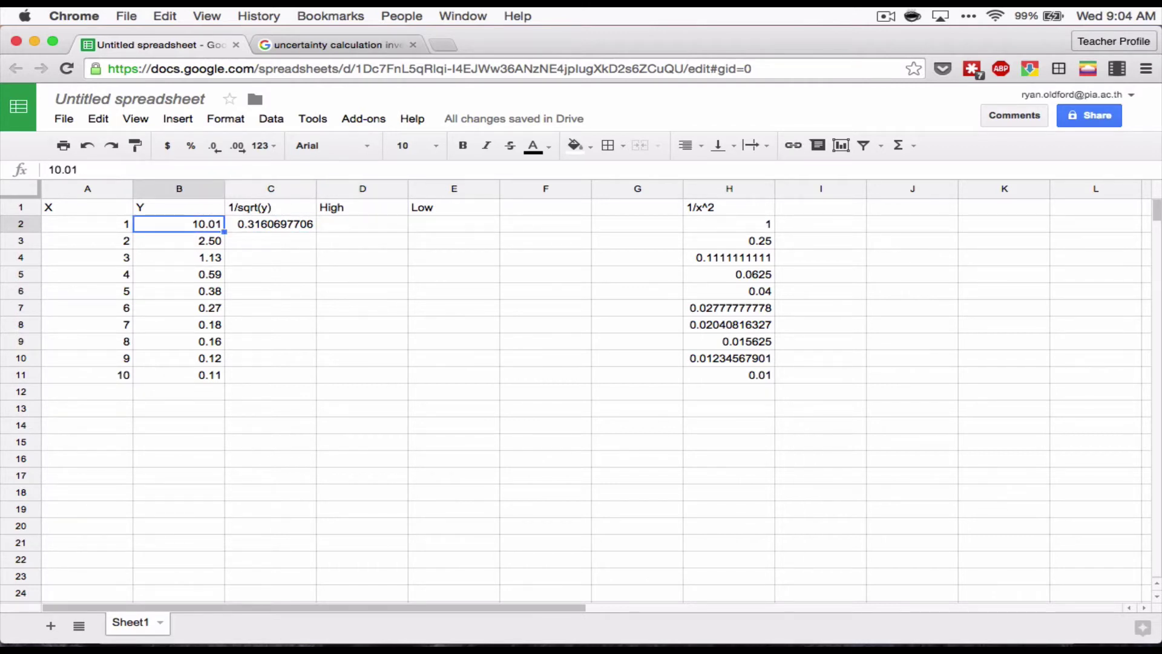
pyautogui.click(362, 224)
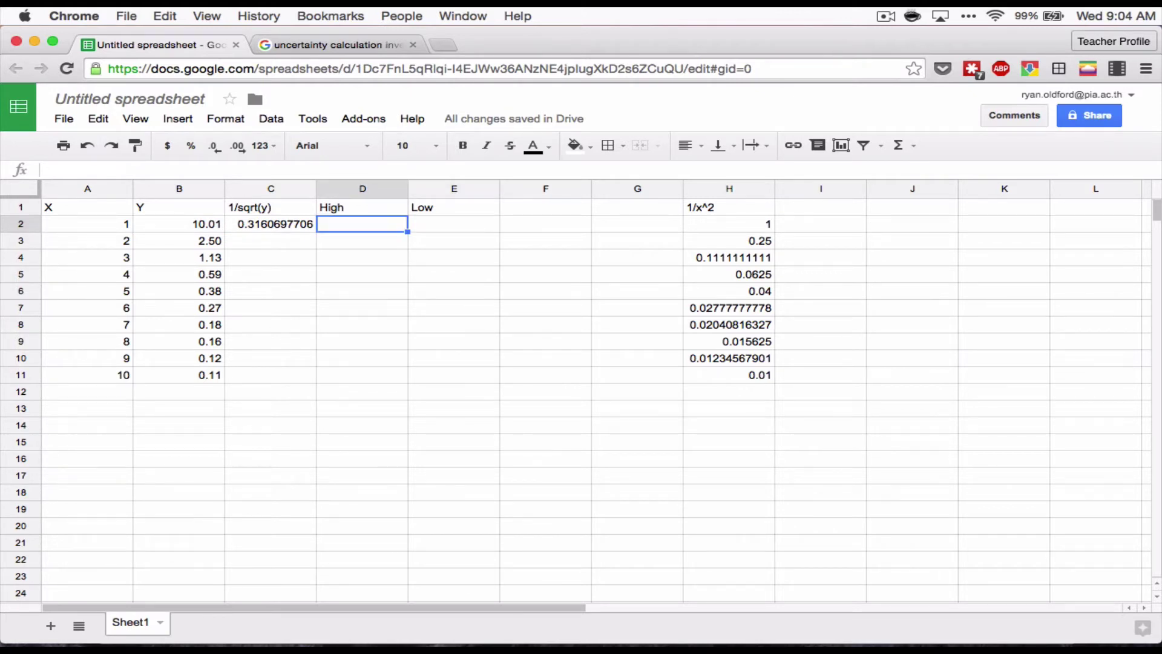
# Move the 1/sqrt(y) column out to F and shift High and Low into C1 and D1
pyautogui.click(271, 224)
pyautogui.click(362, 224)
pyautogui.moveTo(277, 205); pyautogui.dragTo(526, 205)
pyautogui.moveTo(362, 211); pyautogui.dragTo(446, 207)
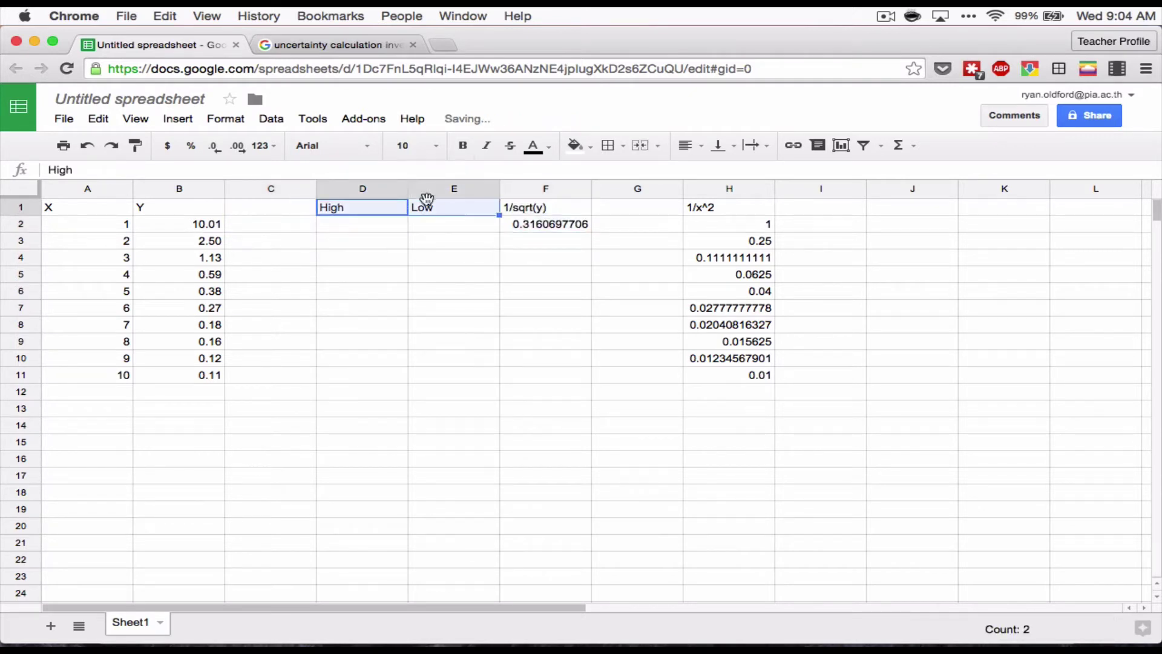
pyautogui.moveTo(316, 204); pyautogui.dragTo(257, 208)
# Enter =B2+0.05 in C2 and fill the High formula down to row 11
pyautogui.click(255, 227)
pyautogui.write('=')
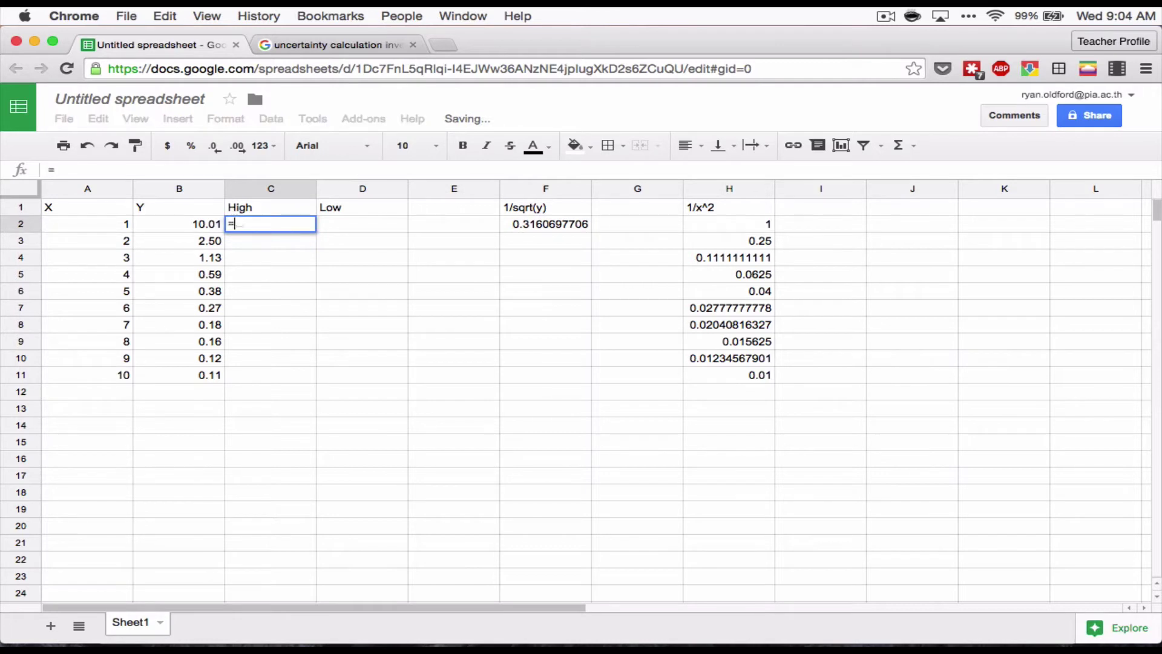
pyautogui.click(191, 222)
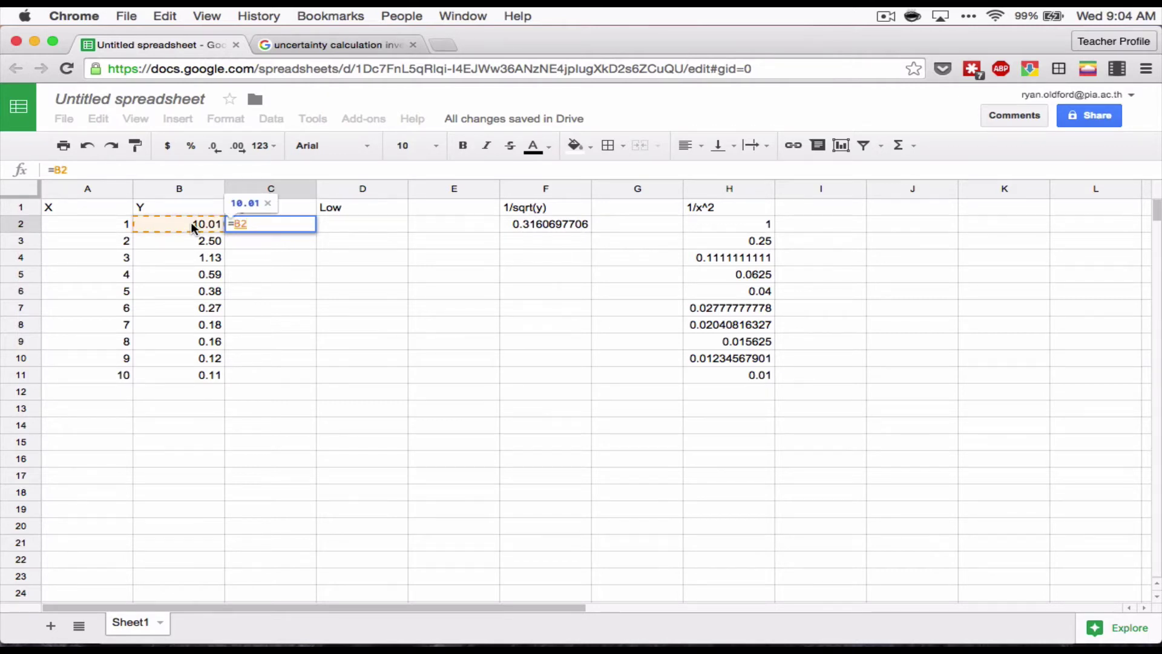
pyautogui.write('+')
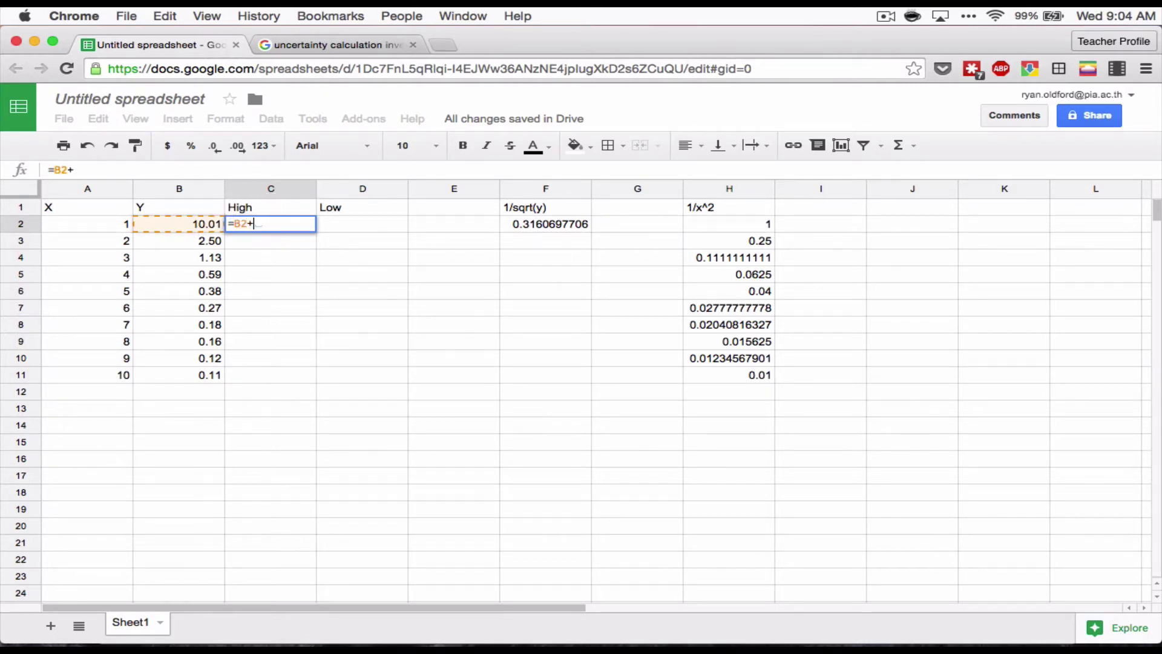
pyautogui.write('0.05')
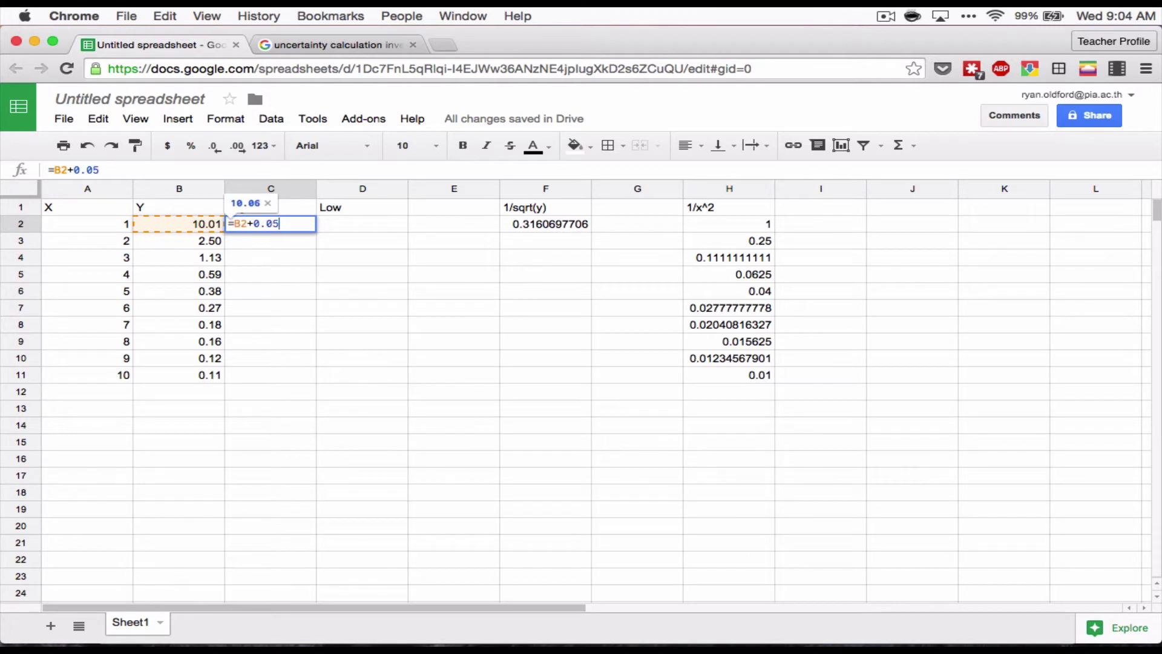
pyautogui.press('Return')
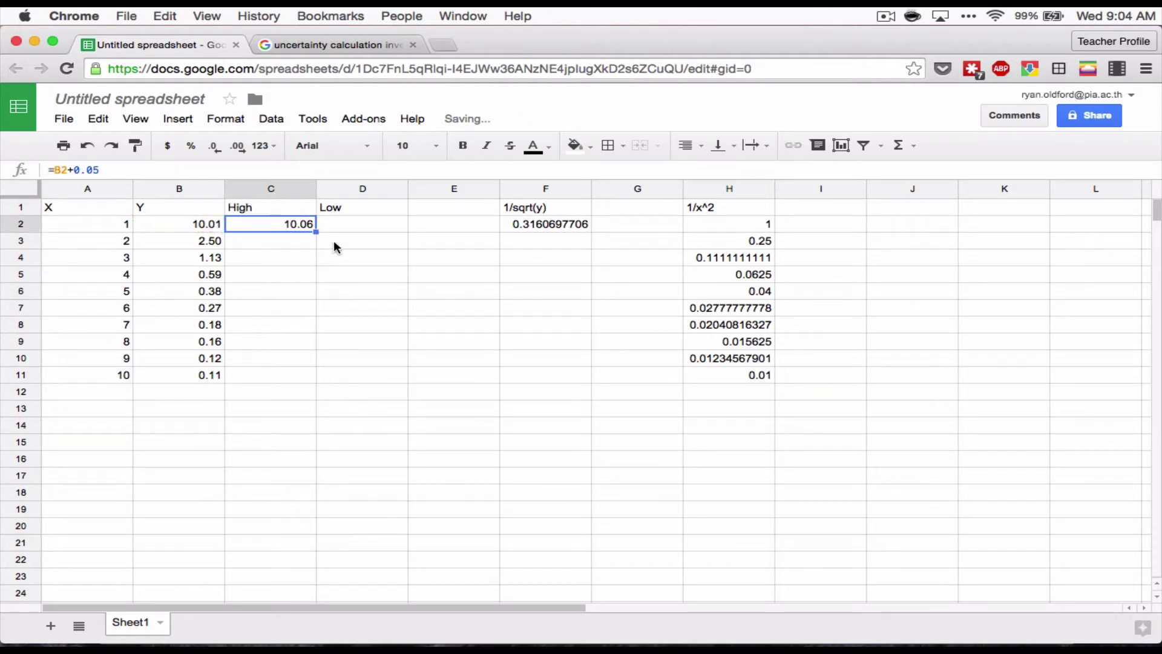
pyautogui.moveTo(315, 233); pyautogui.dragTo(316, 377)
# Enter the Low formula =B2-0.05 in D2, giving 9.96
pyautogui.click(363, 222)
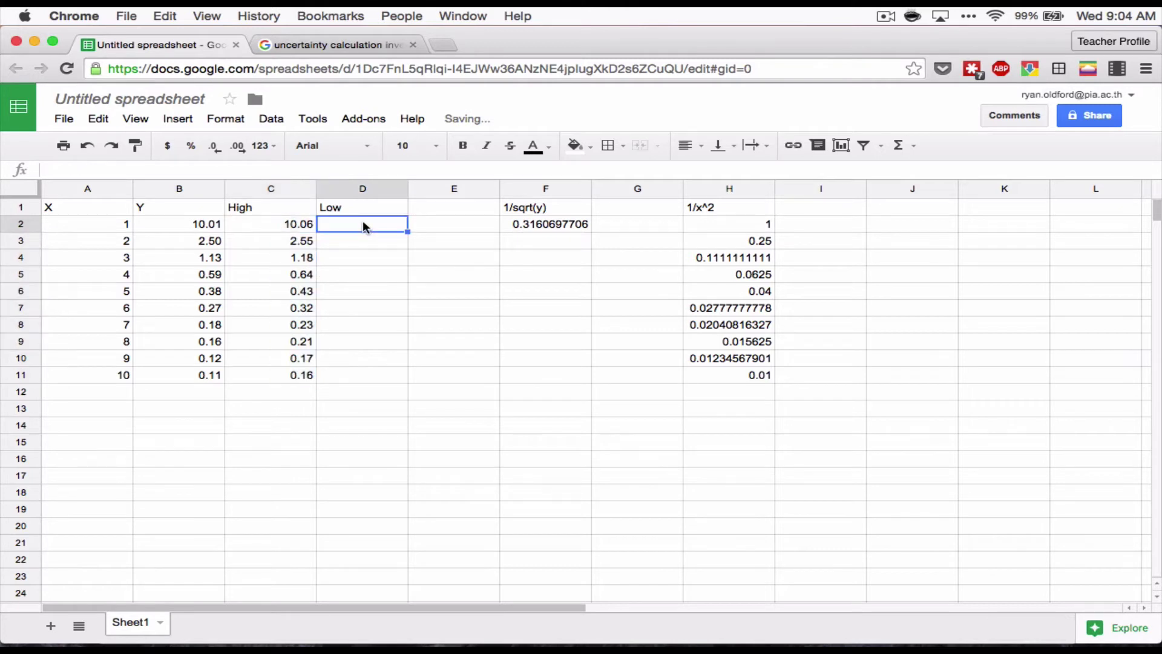
pyautogui.write('=')
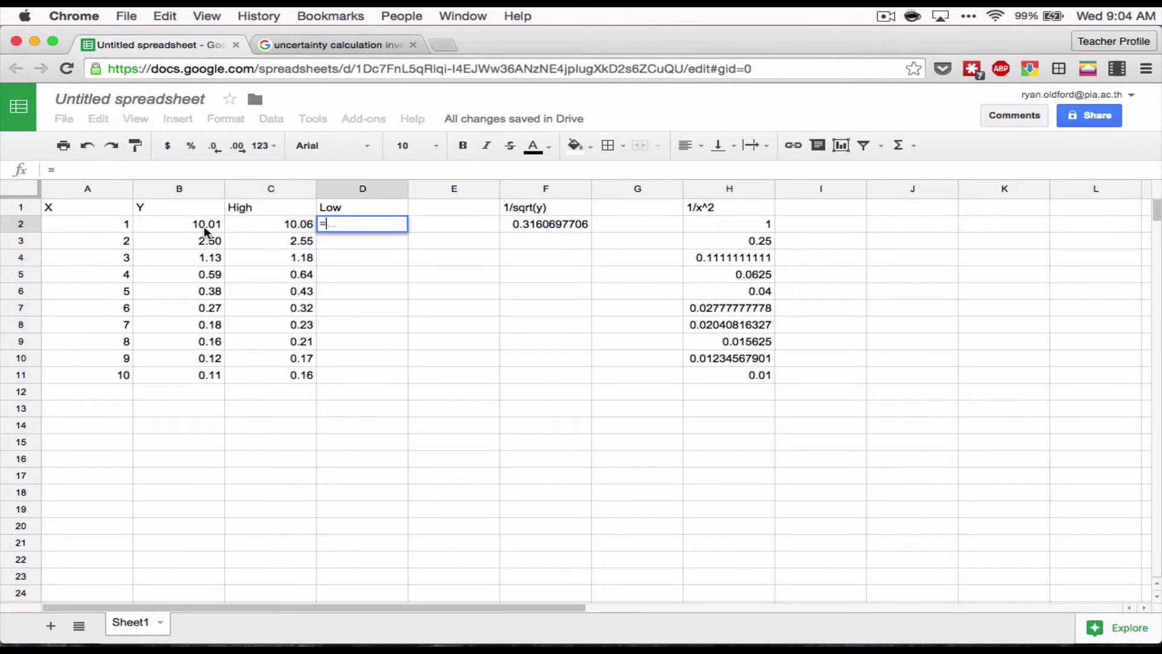
pyautogui.click(192, 226)
pyautogui.write('-0.0')
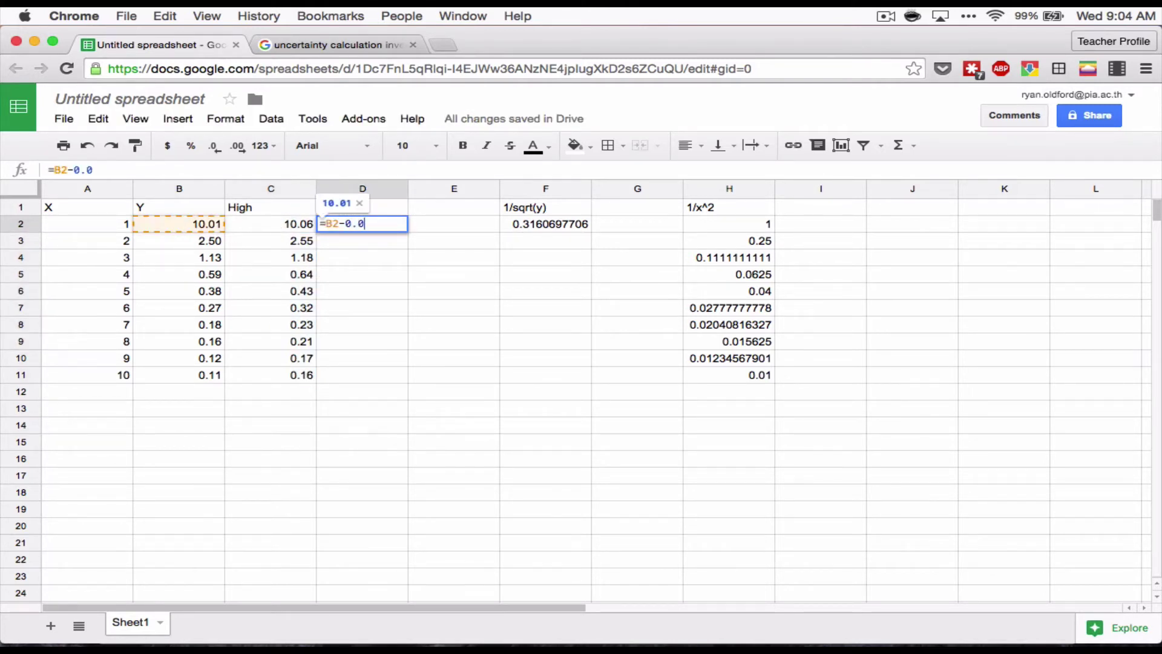
pyautogui.write('5')
pyautogui.press('Return')
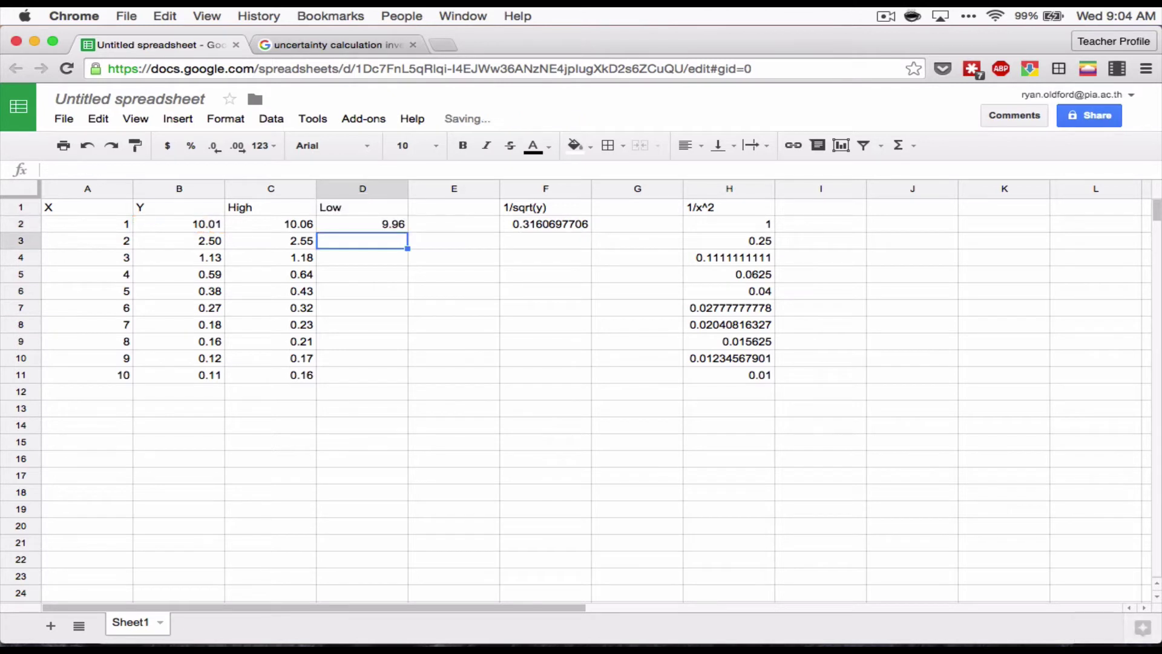
pyautogui.click(390, 227)
# Fill Low down to D11, move 1/sqrt(y) into column E and 1/x^2 into column J
pyautogui.moveTo(408, 233); pyautogui.dragTo(390, 379)
pyautogui.moveTo(516, 209); pyautogui.dragTo(543, 223)
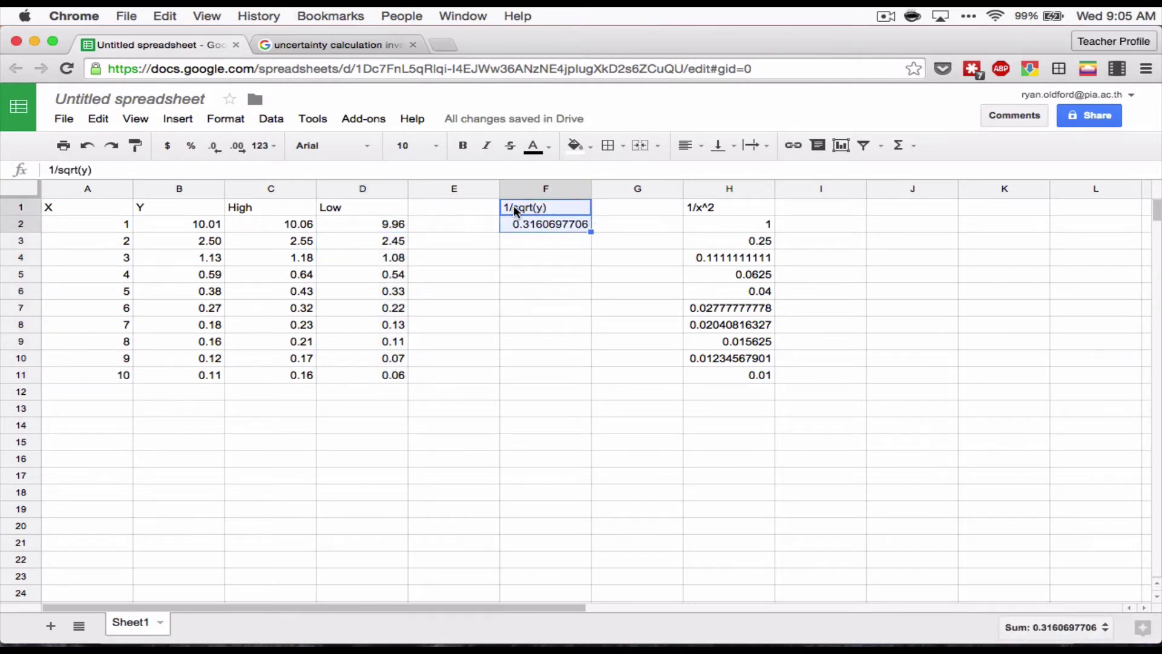
pyautogui.moveTo(500, 205); pyautogui.dragTo(445, 209)
pyautogui.click(734, 211)
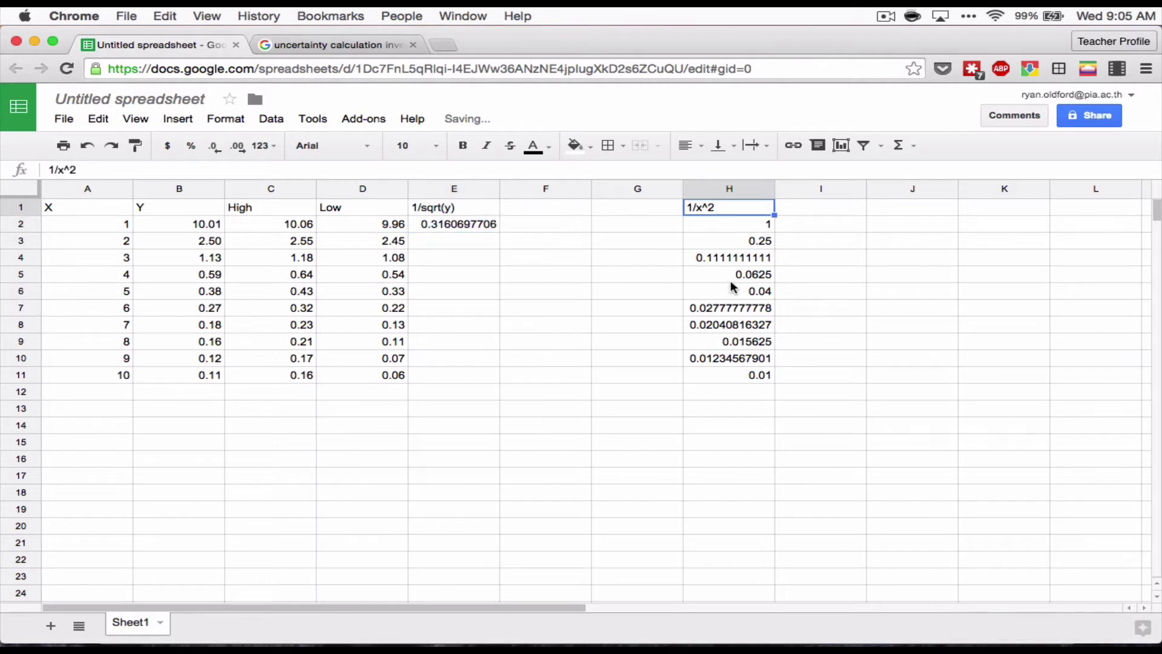
pyautogui.keyDown('shift'); pyautogui.click(751, 374); pyautogui.keyUp('shift')
pyautogui.moveTo(774, 207); pyautogui.dragTo(878, 205)
# Copy the =1/SQRT(B2) formula from E2 into F2
pyautogui.click(513, 208)
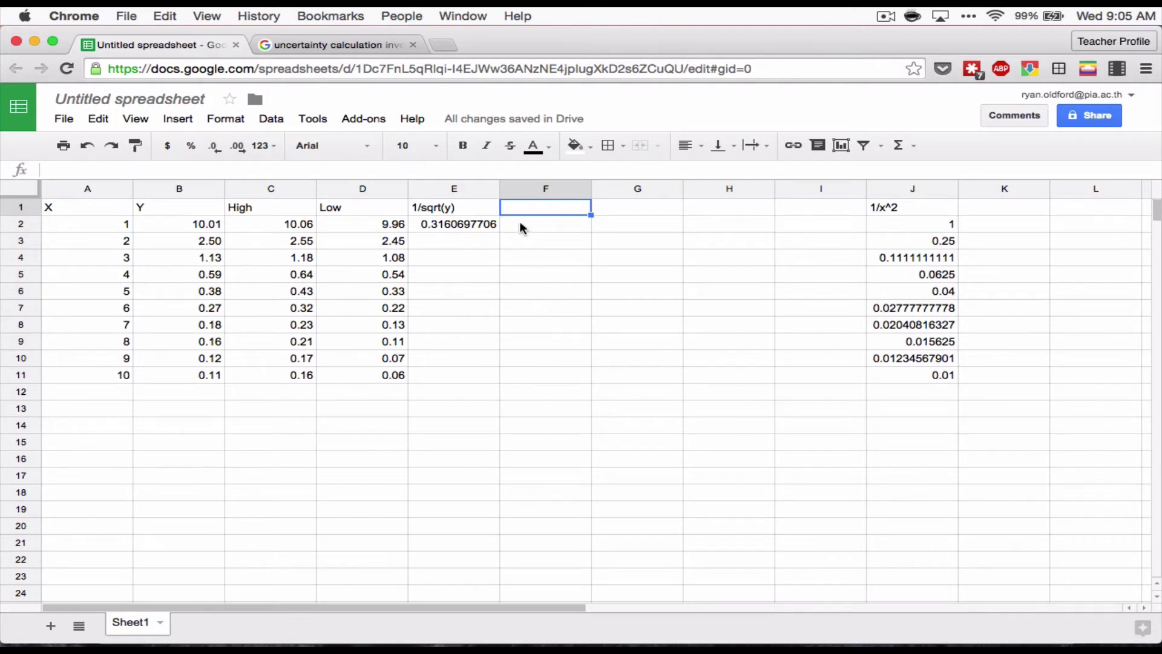
pyautogui.click(520, 220)
pyautogui.press('Left')
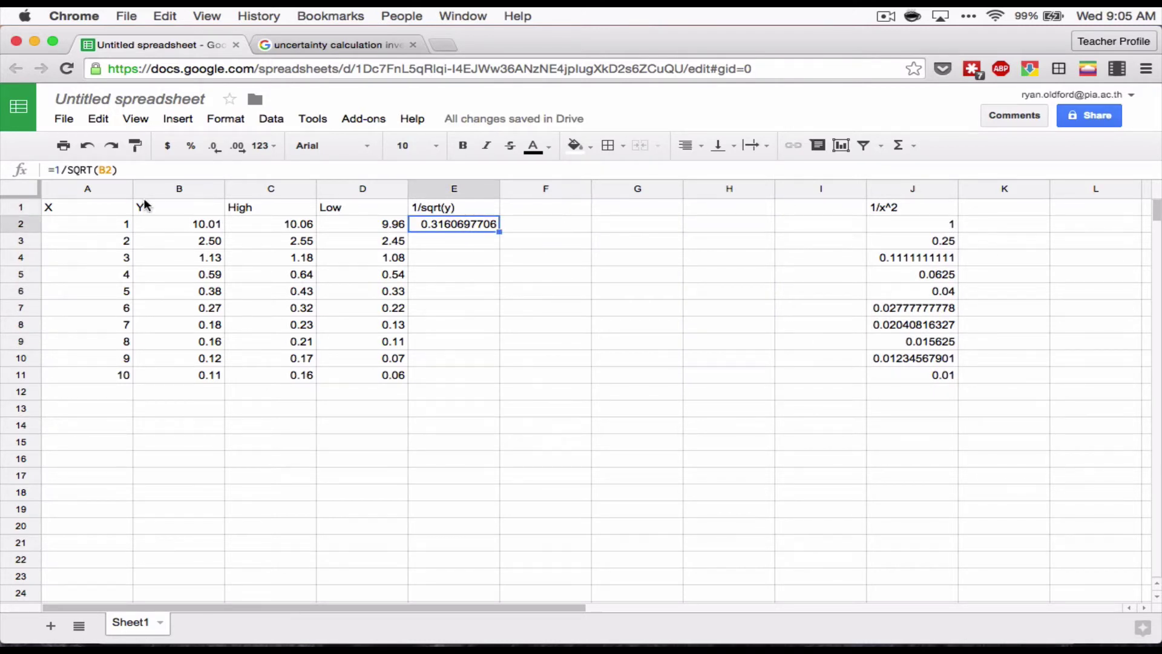
pyautogui.tripleClick(127, 171)
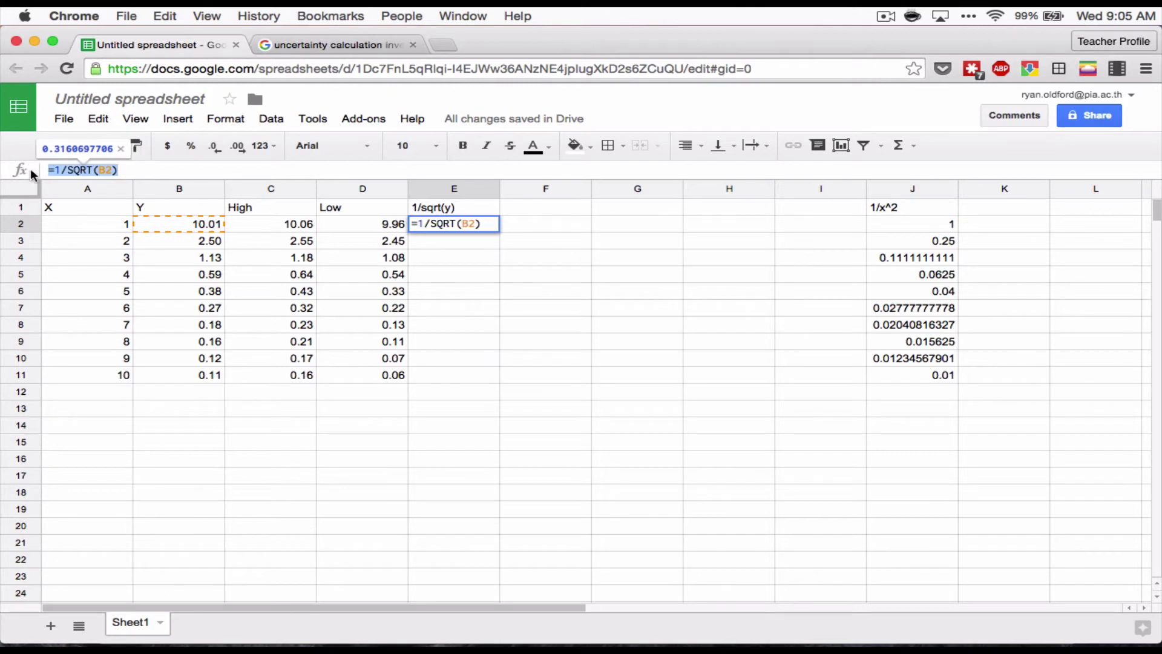
pyautogui.press('super+c')
pyautogui.press('Escape')
pyautogui.click(546, 227)
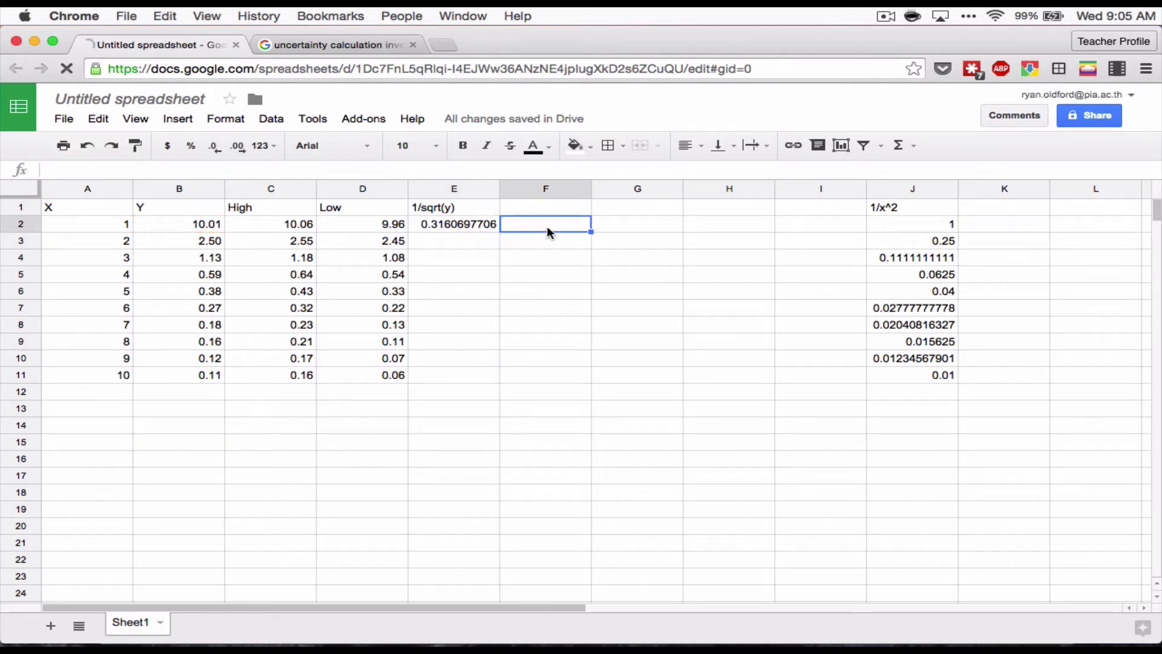
pyautogui.press('super+v')
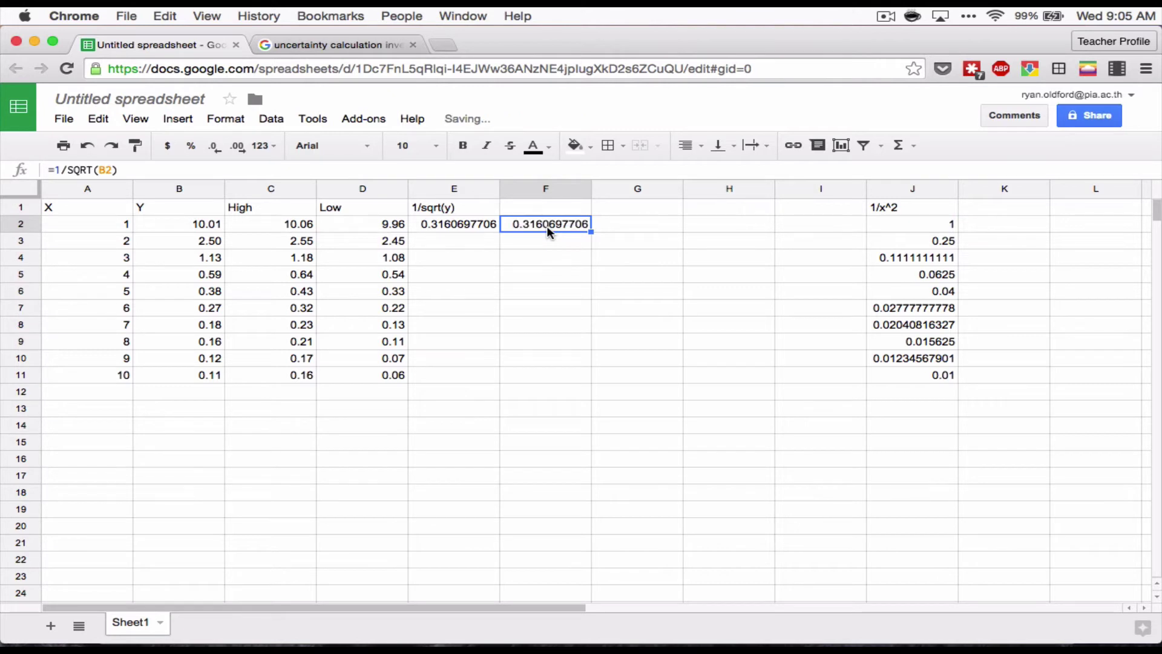
pyautogui.click(107, 170)
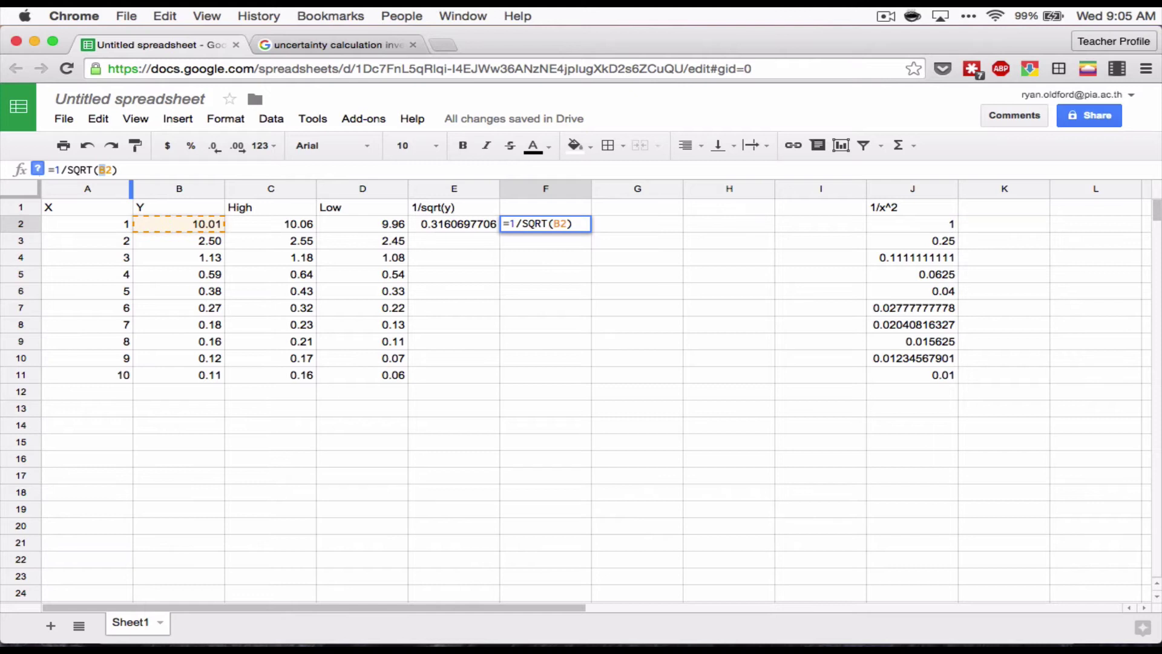
# Change F2's formula to =1/SQRT(D2)
pyautogui.click(270, 223)
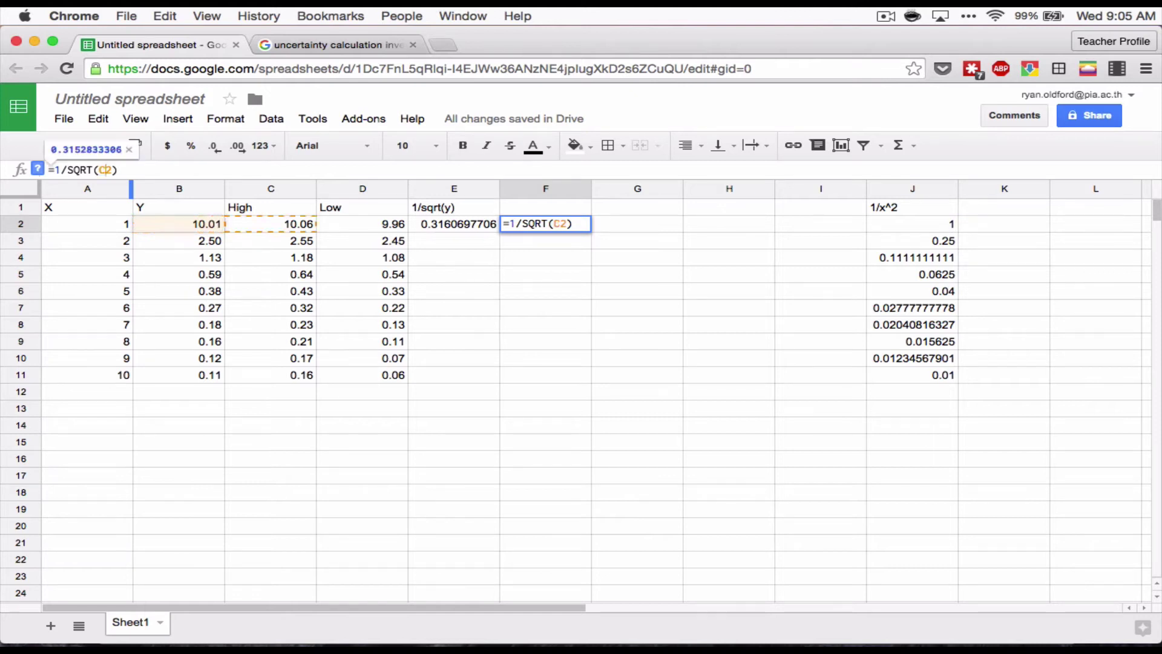
pyautogui.press('Return')
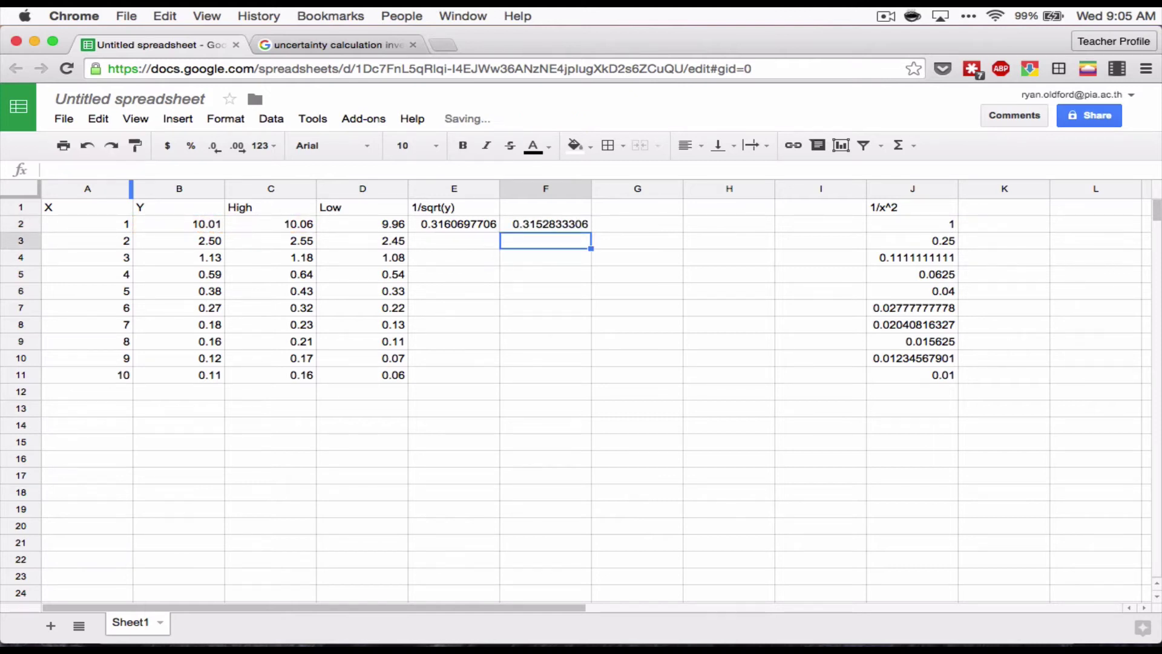
pyautogui.click(545, 224)
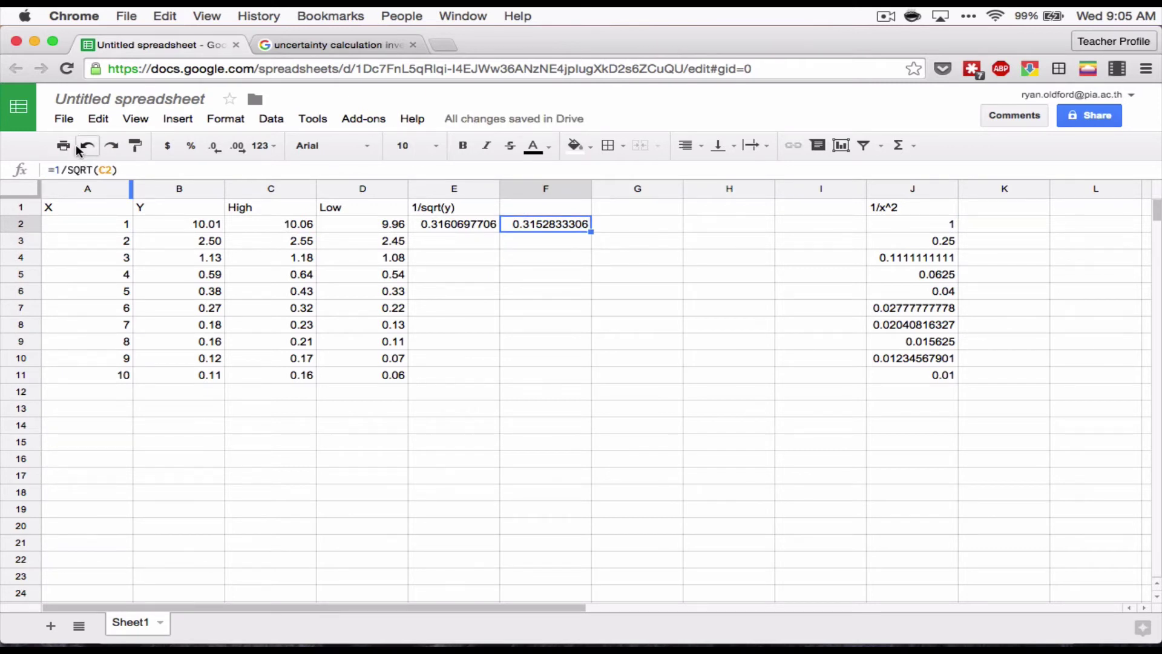
pyautogui.click(106, 170)
pyautogui.press('BackSpace')
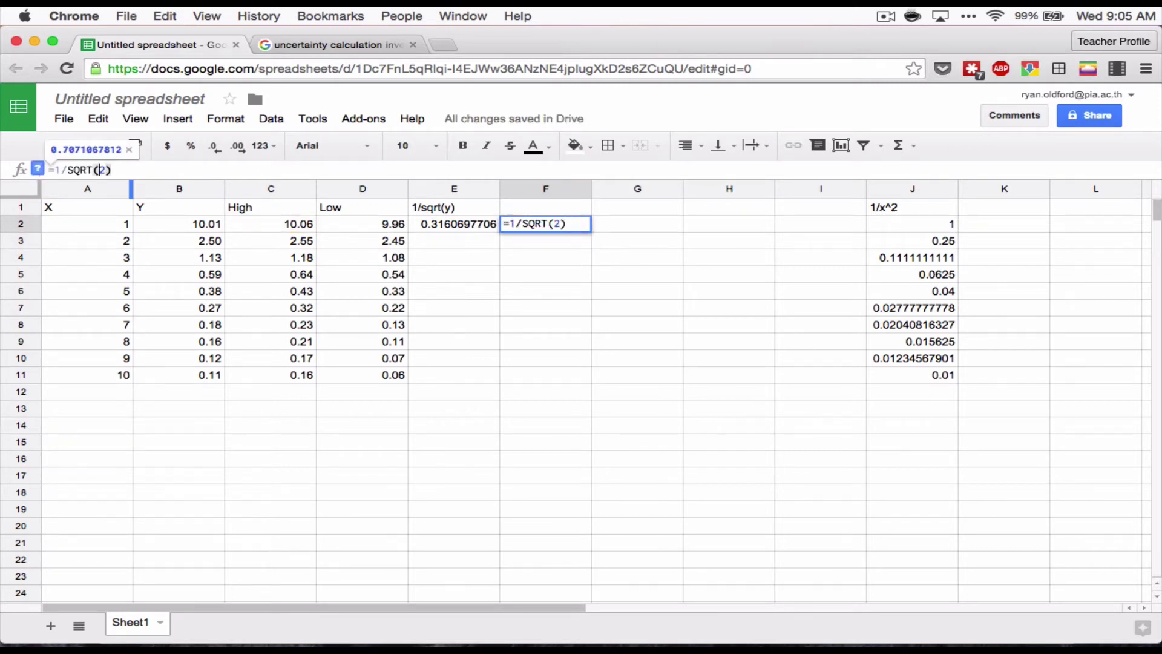
pyautogui.write('D')
pyautogui.press('Return')
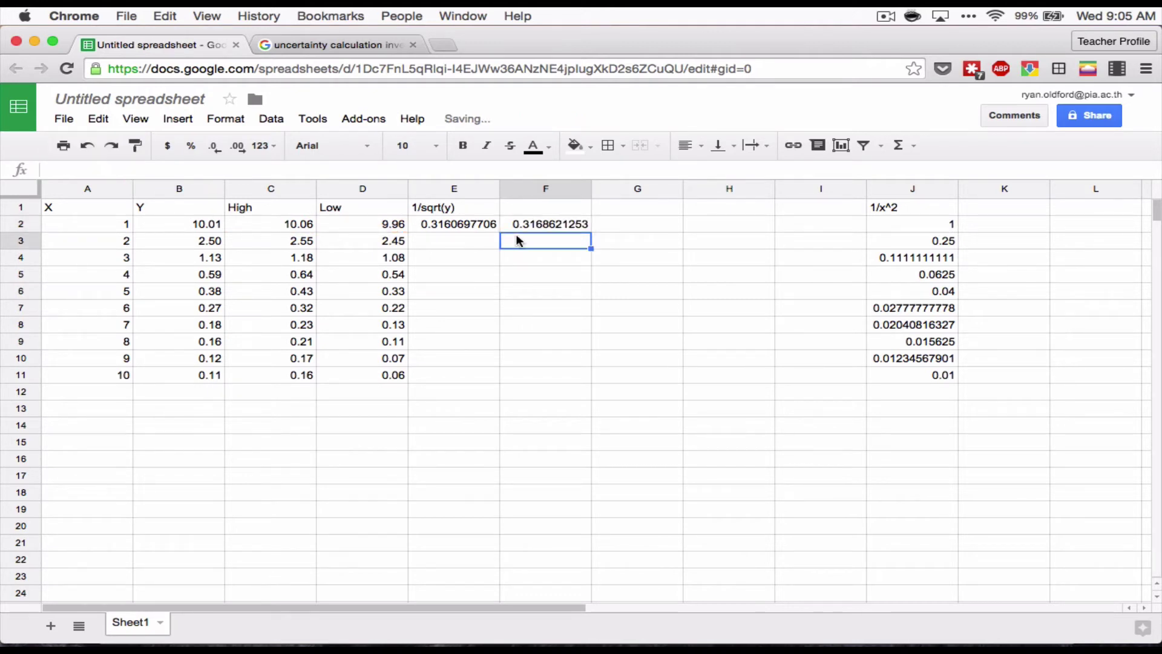
# Head F1 High and G1 Low, and set G2 to =1/SQRT(C2)
pyautogui.click(539, 209)
pyautogui.write('High')
pyautogui.press('Tab')
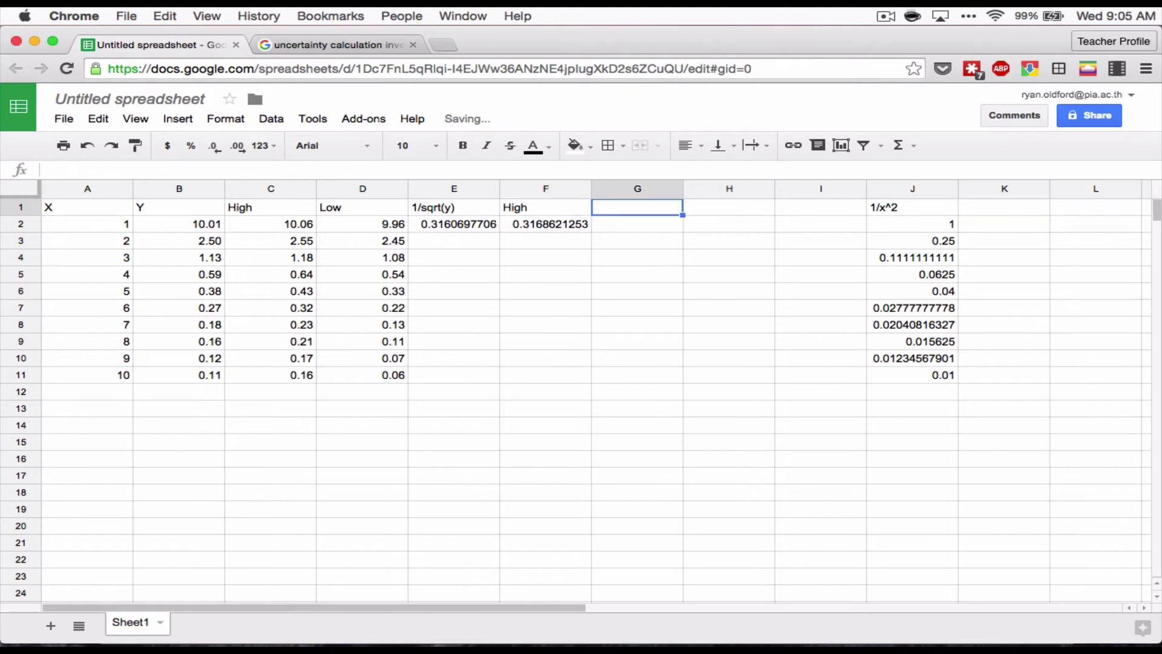
pyautogui.write('Low')
pyautogui.press('Tab')
pyautogui.press('Down')
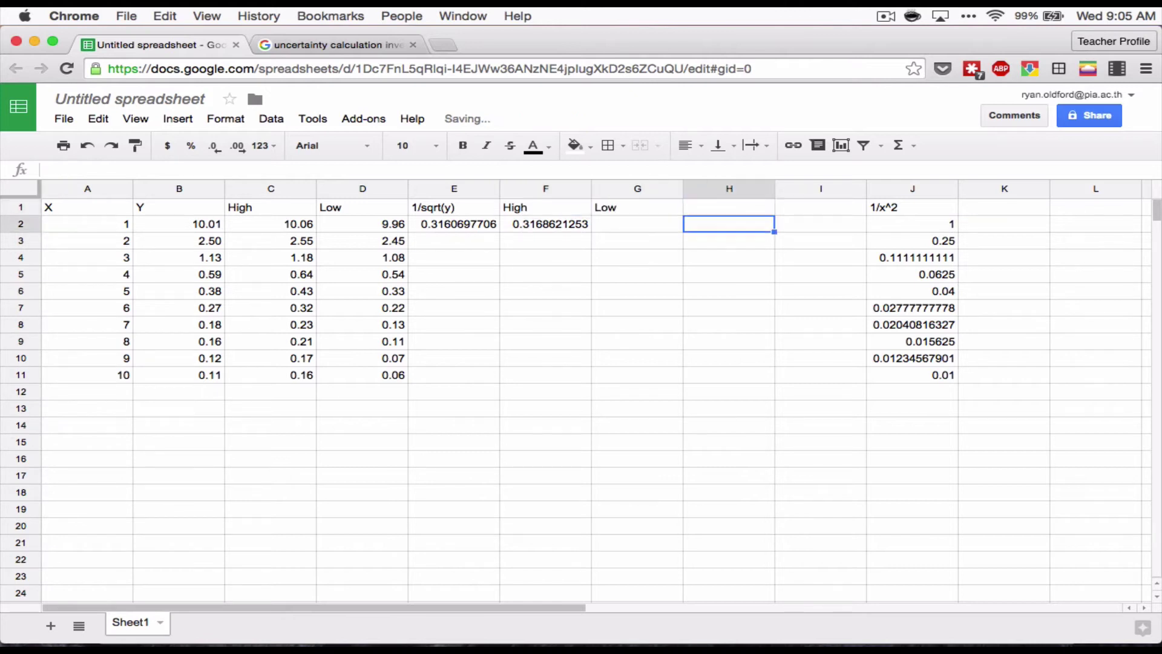
pyautogui.press('Left')
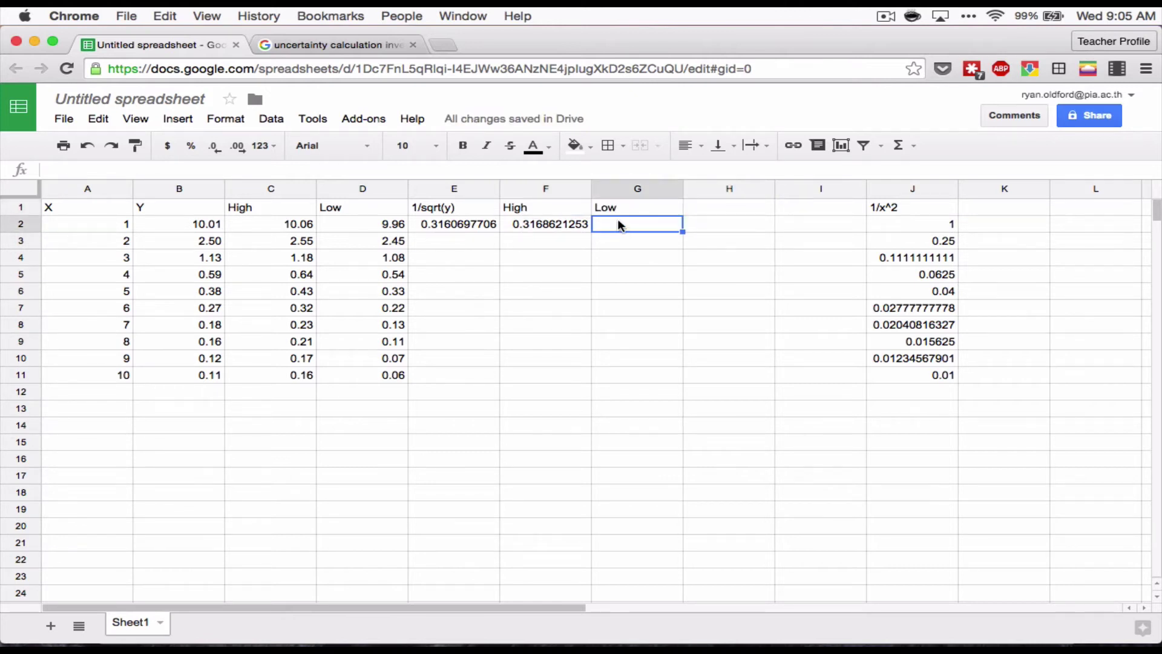
pyautogui.press('Return')
pyautogui.press('super+v')
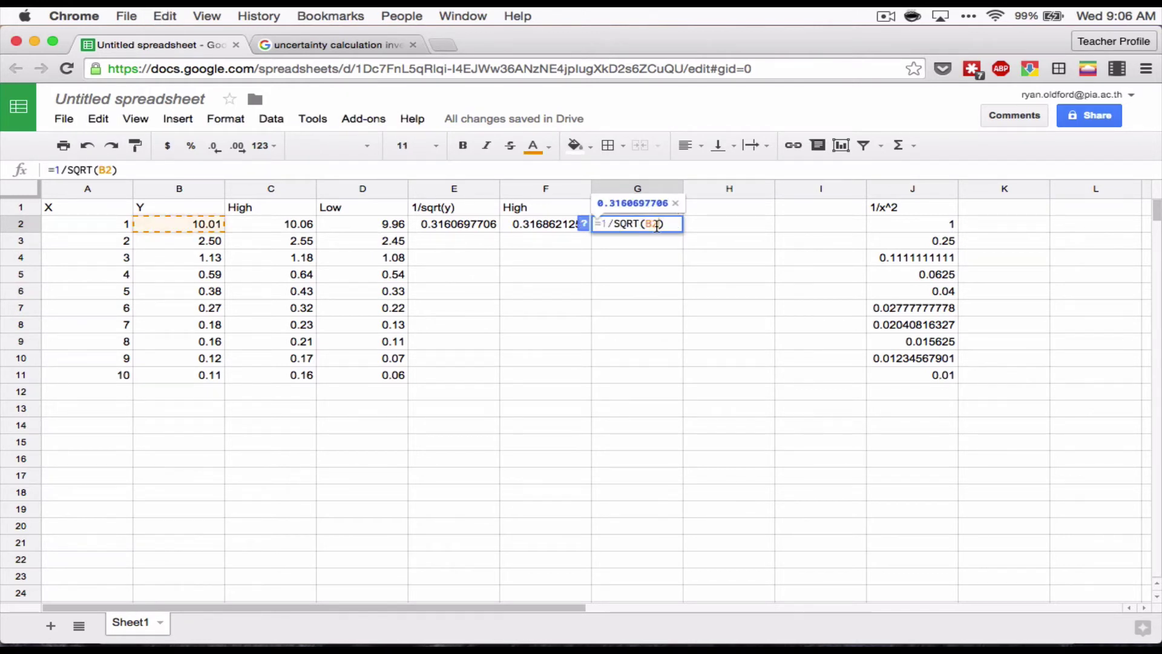
pyautogui.press('Left')
pyautogui.press('Right')
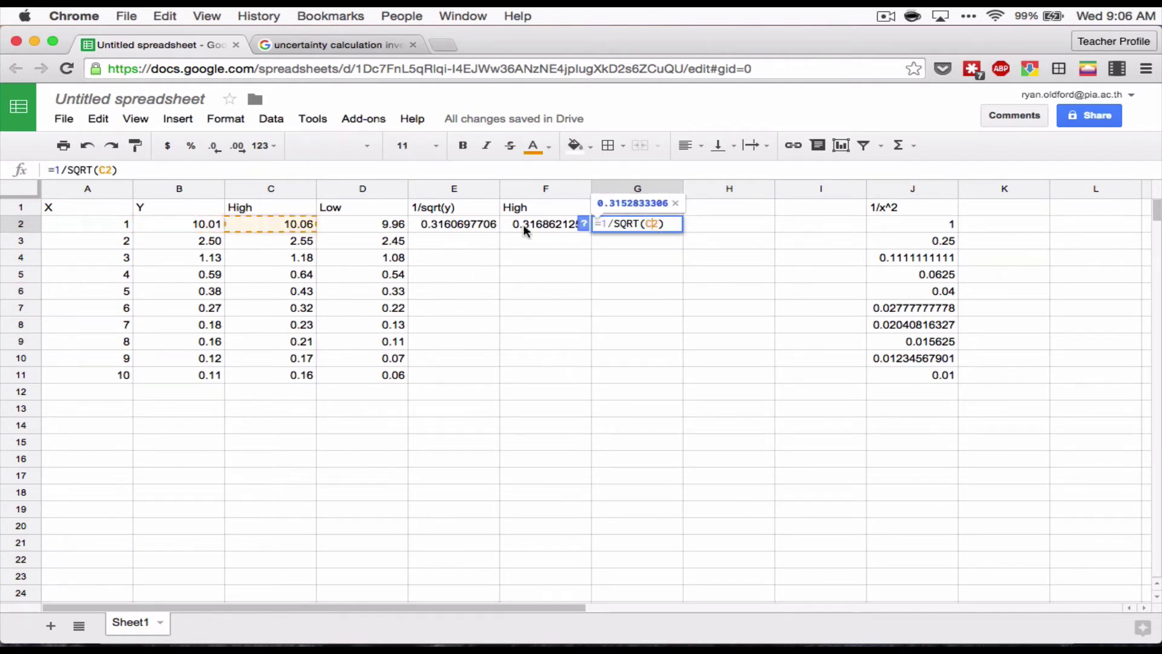
pyautogui.press('Return')
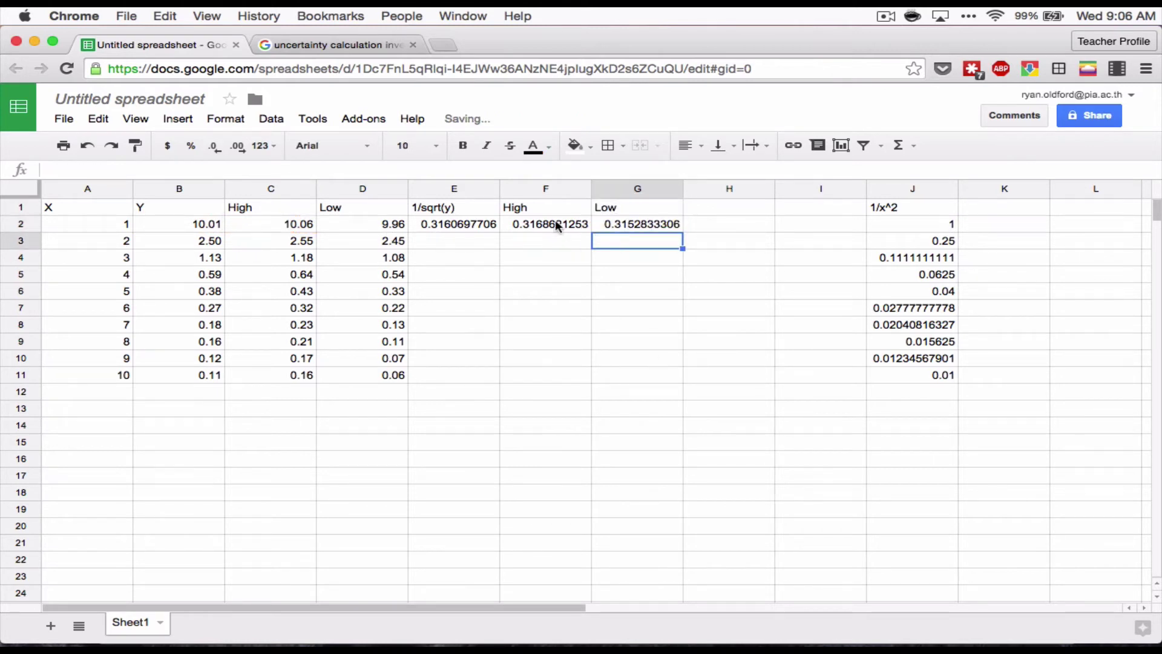
# Fill the three inverse-root formulas in E2:G2 down to row 11
pyautogui.click(553, 224)
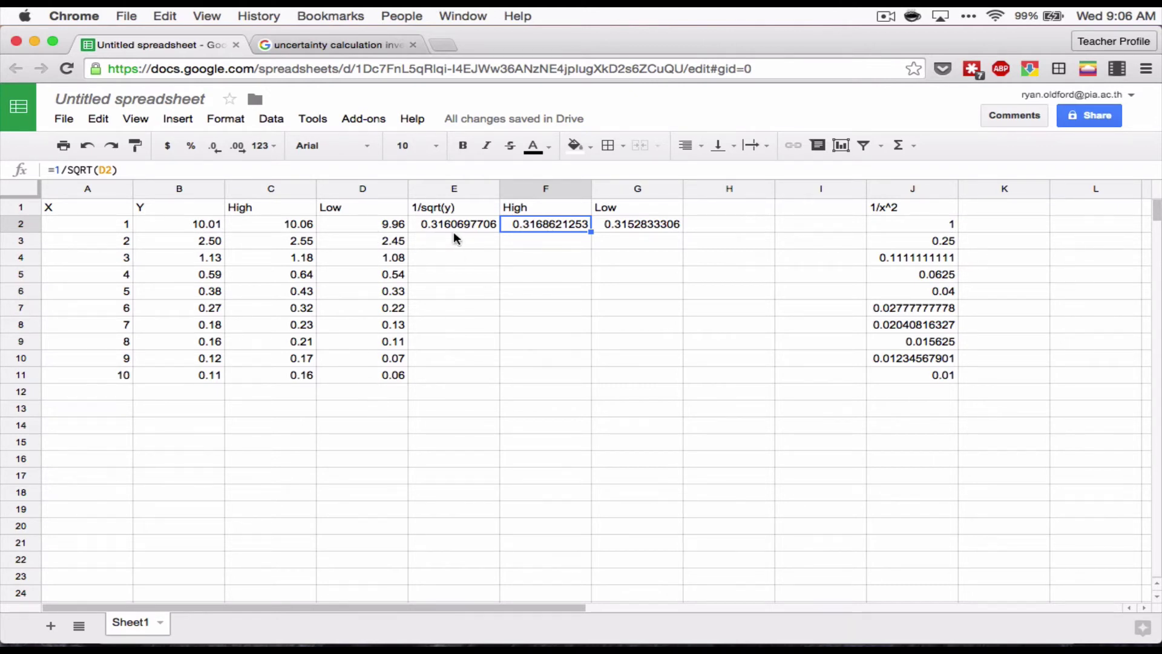
pyautogui.click(631, 228)
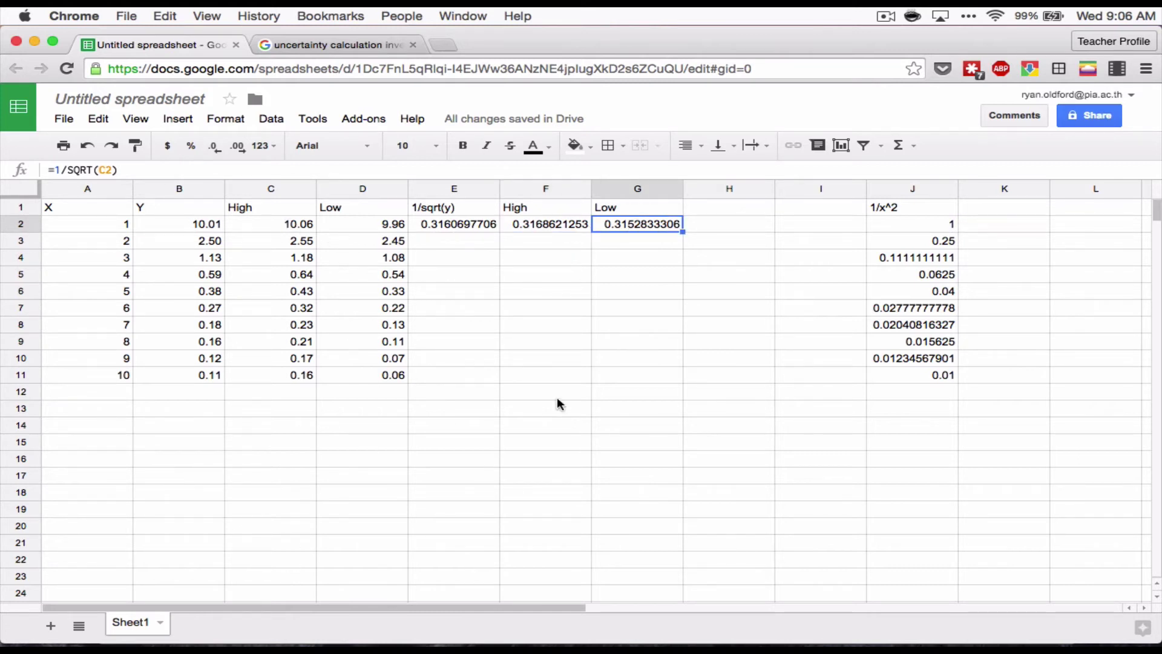
pyautogui.press('Left')
pyautogui.press('Left')
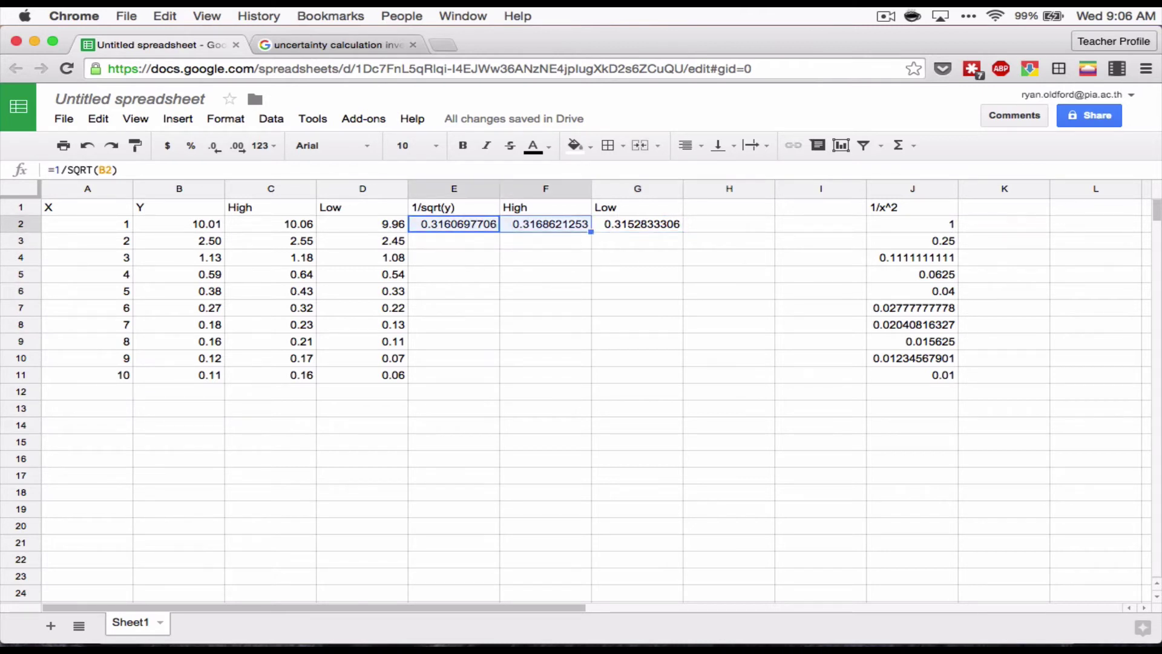
pyautogui.hotkey('shift', 'Right')
pyautogui.hotkey('shift', 'Right')
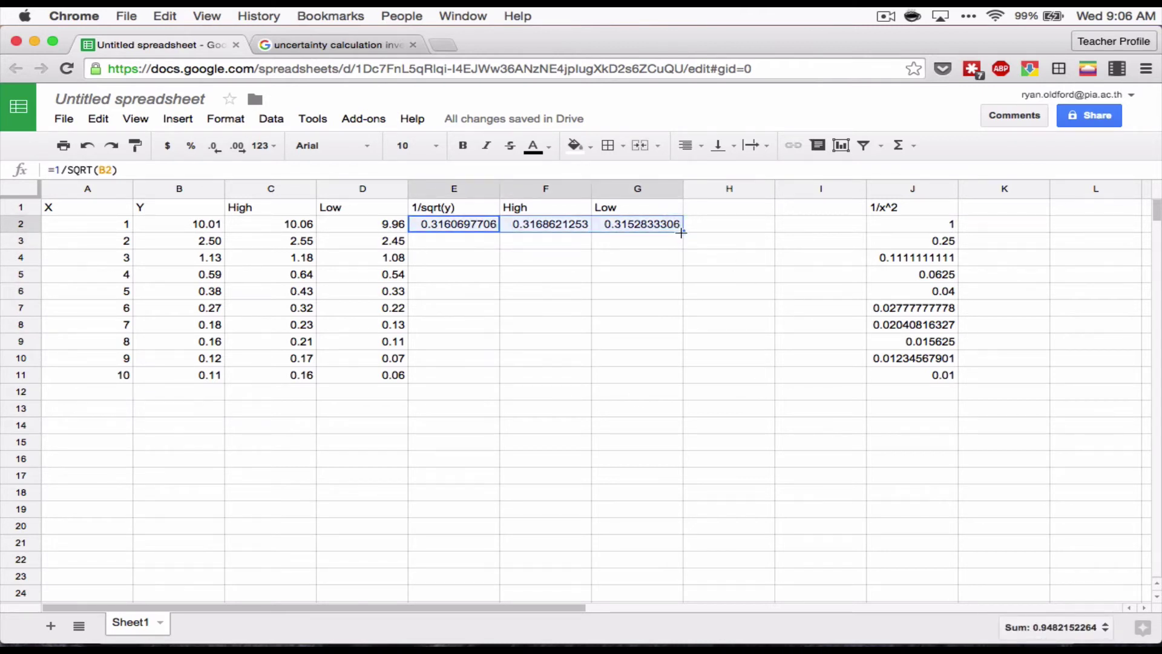
pyautogui.moveTo(682, 233); pyautogui.dragTo(678, 376)
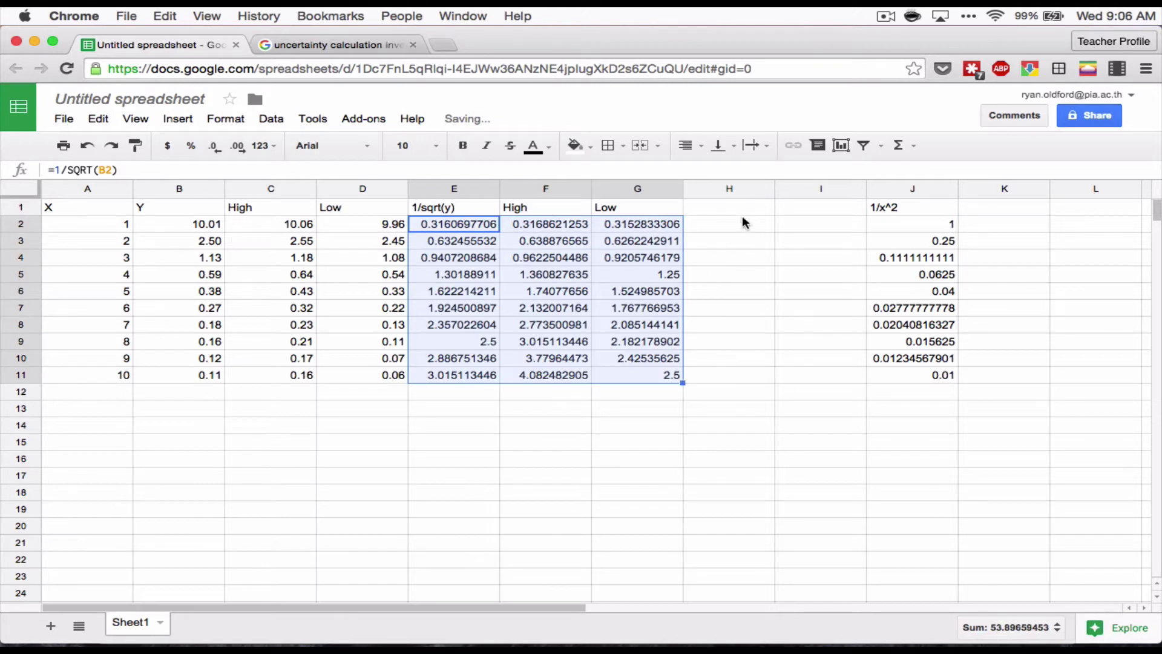
# Enter the header Uncertainty in cell H1
pyautogui.click(725, 210)
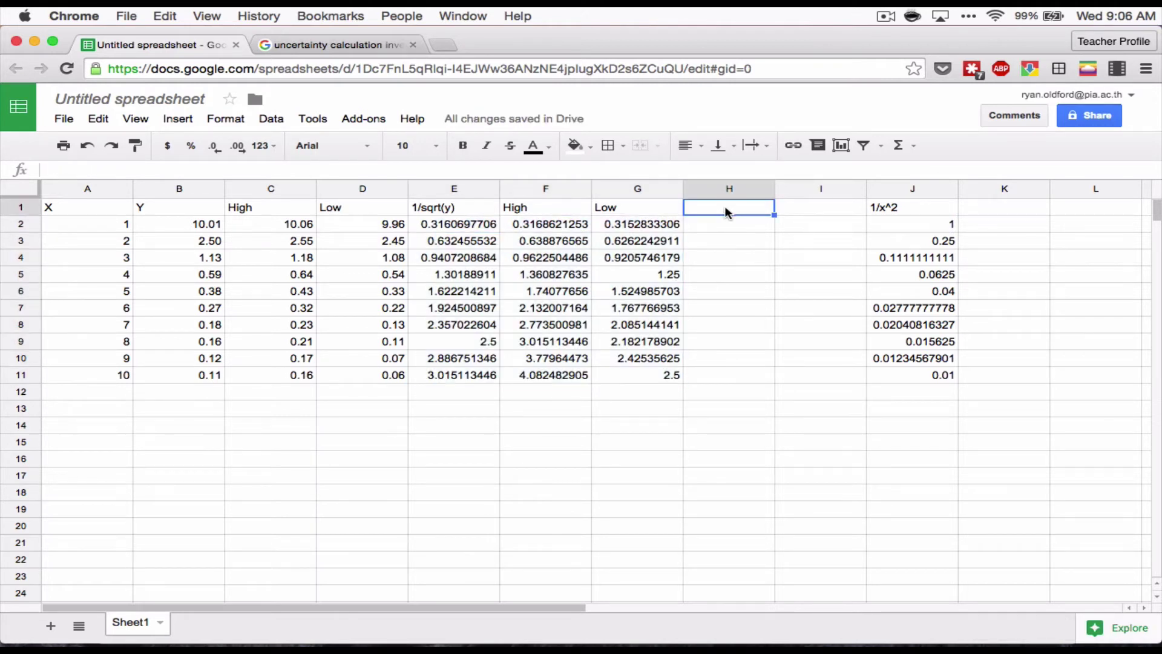
pyautogui.write('=')
pyautogui.press('BackSpace')
pyautogui.write('Uncertainty')
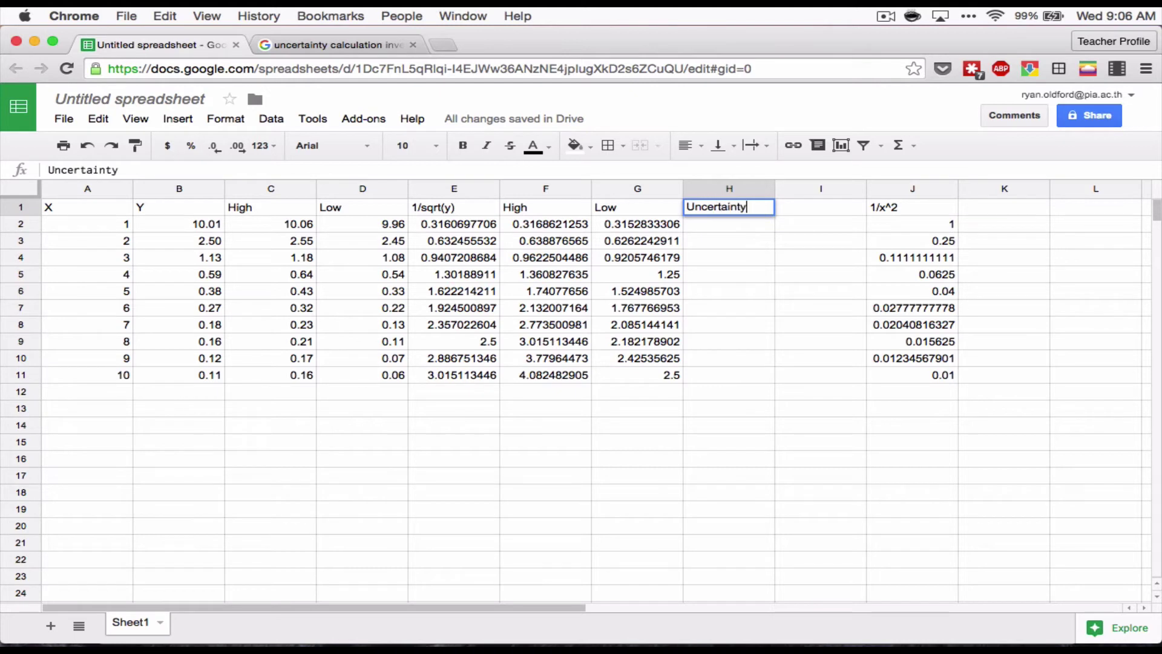
pyautogui.click(821, 207)
# Enter =(F2-G2)/2 in H2 and fill it down to H11
pyautogui.click(729, 224)
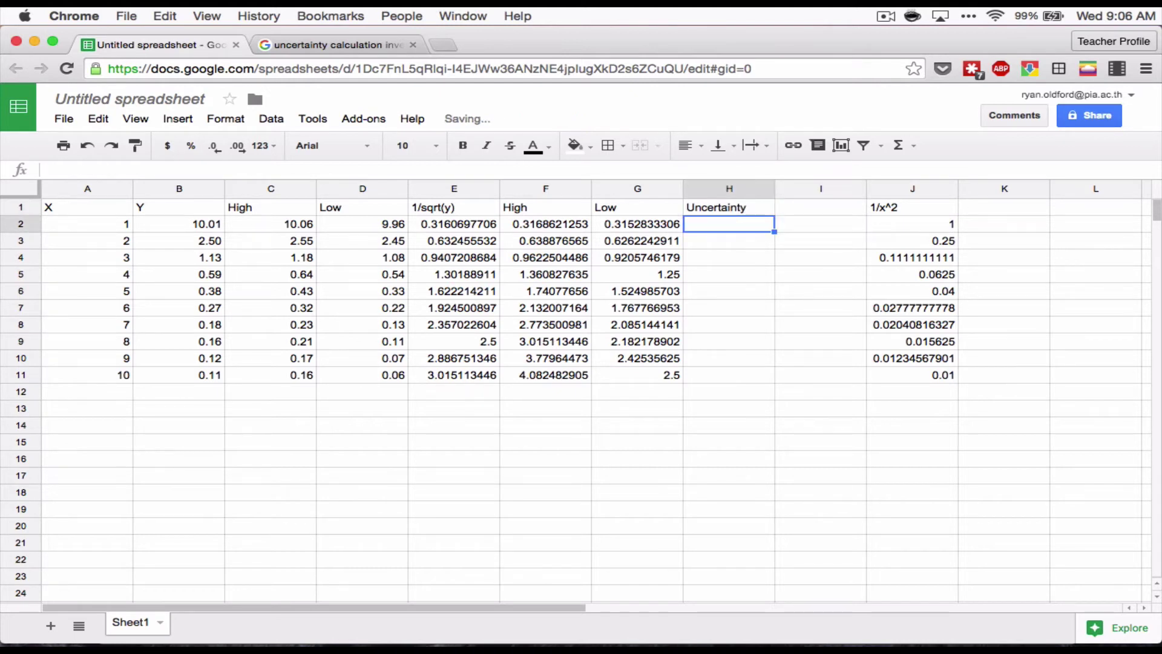
pyautogui.write('=')
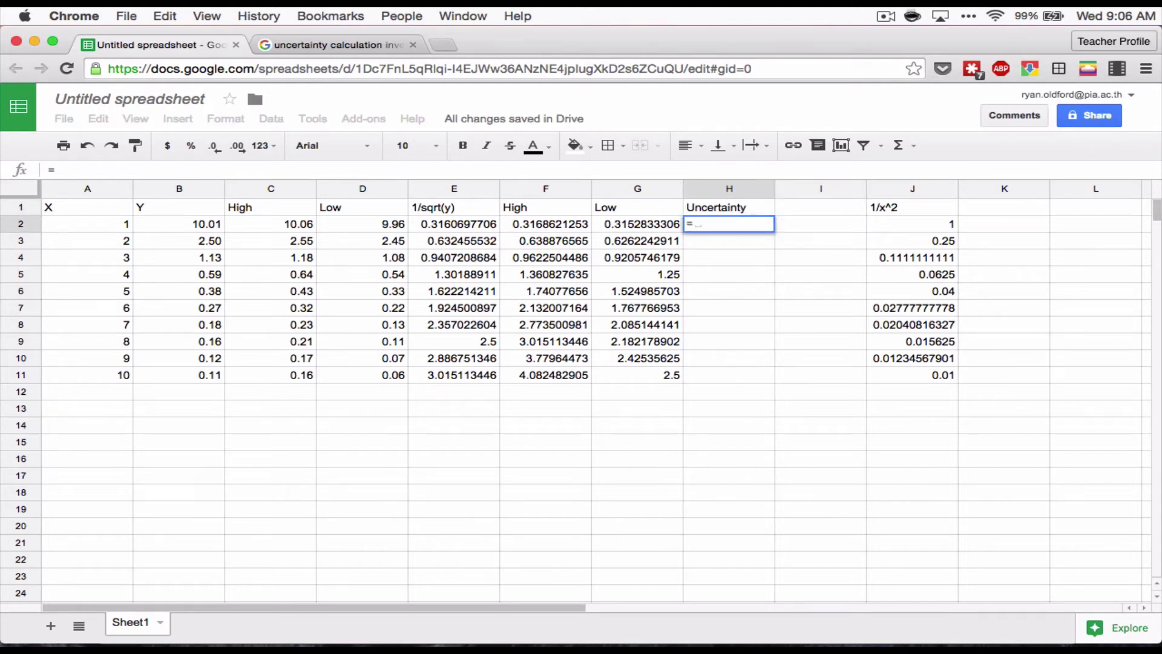
pyautogui.write('(')
pyautogui.click(549, 222)
pyautogui.write('-')
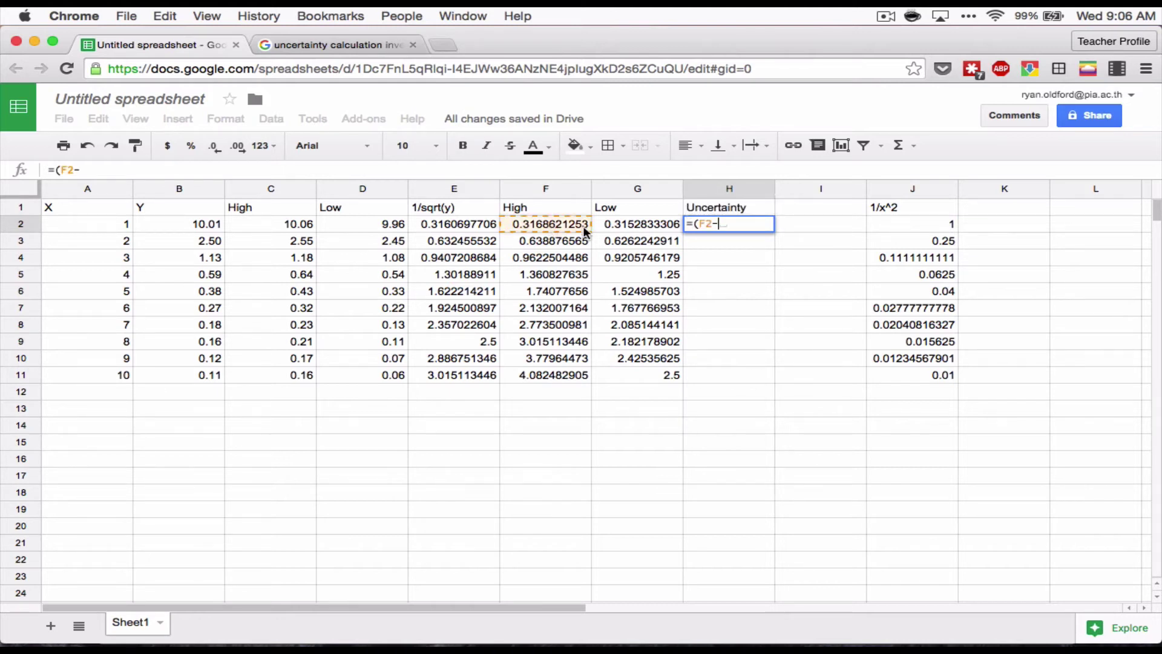
pyautogui.click(608, 222)
pyautogui.write(')/2')
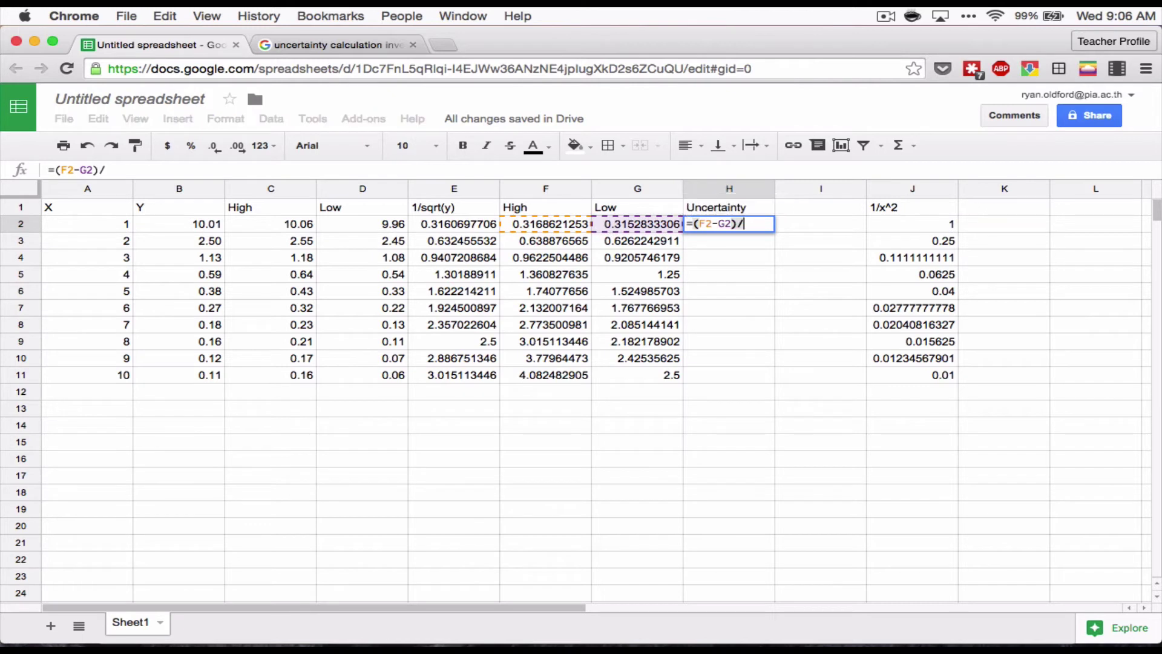
pyautogui.press('Return')
pyautogui.click(728, 225)
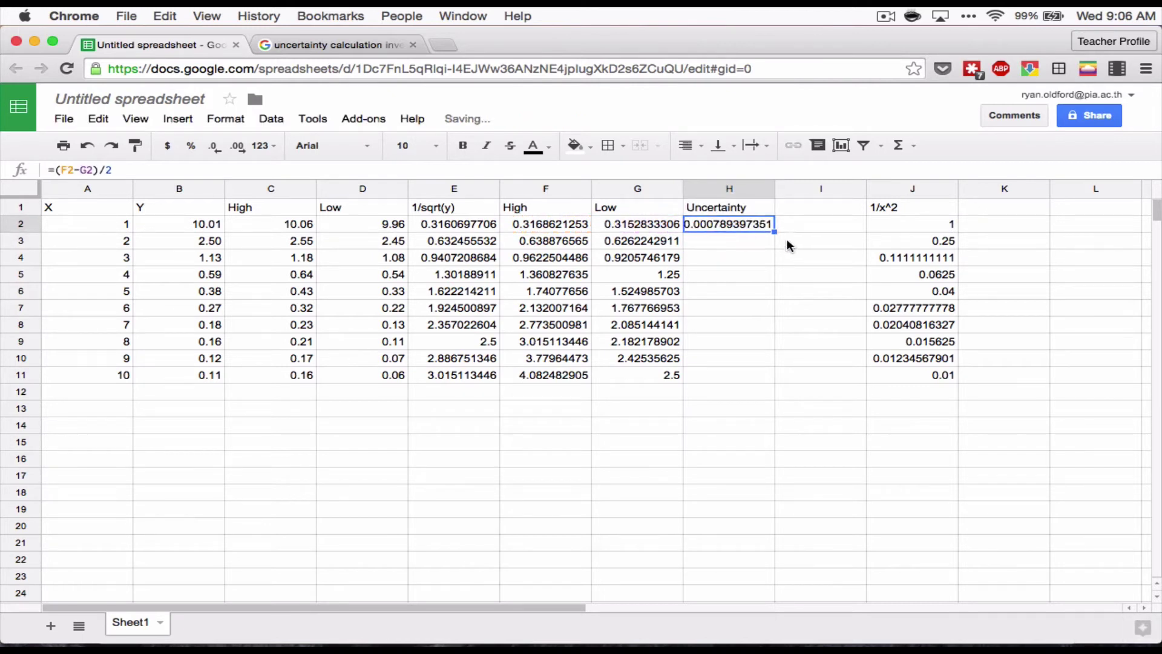
pyautogui.moveTo(774, 232); pyautogui.dragTo(774, 379)
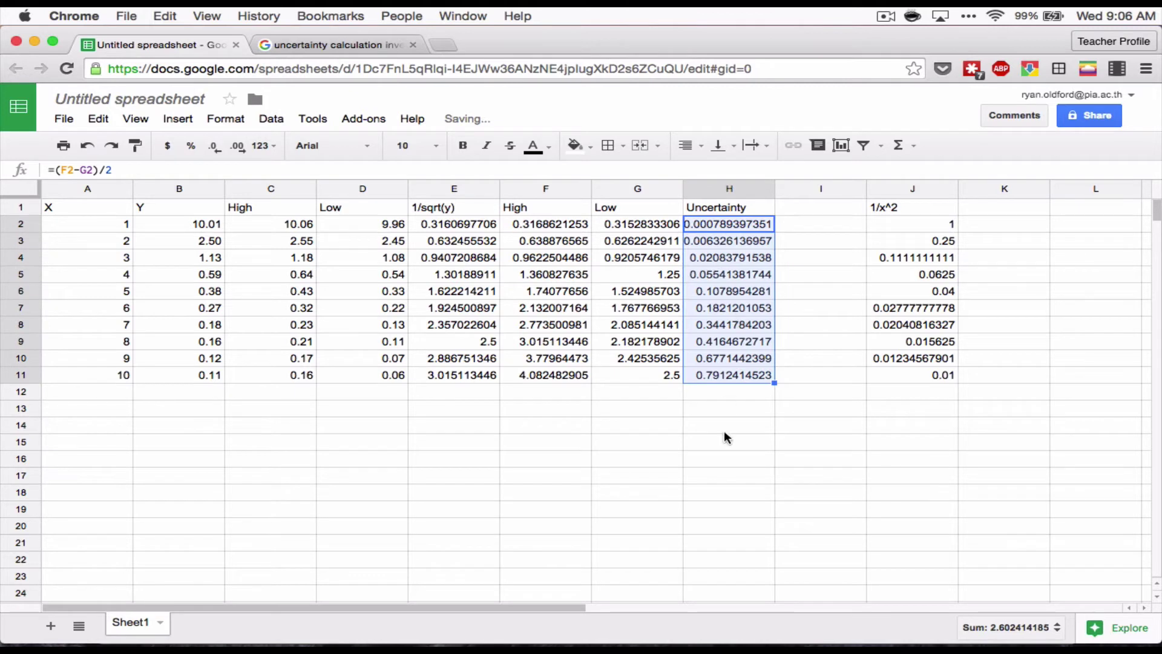
pyautogui.click(738, 225)
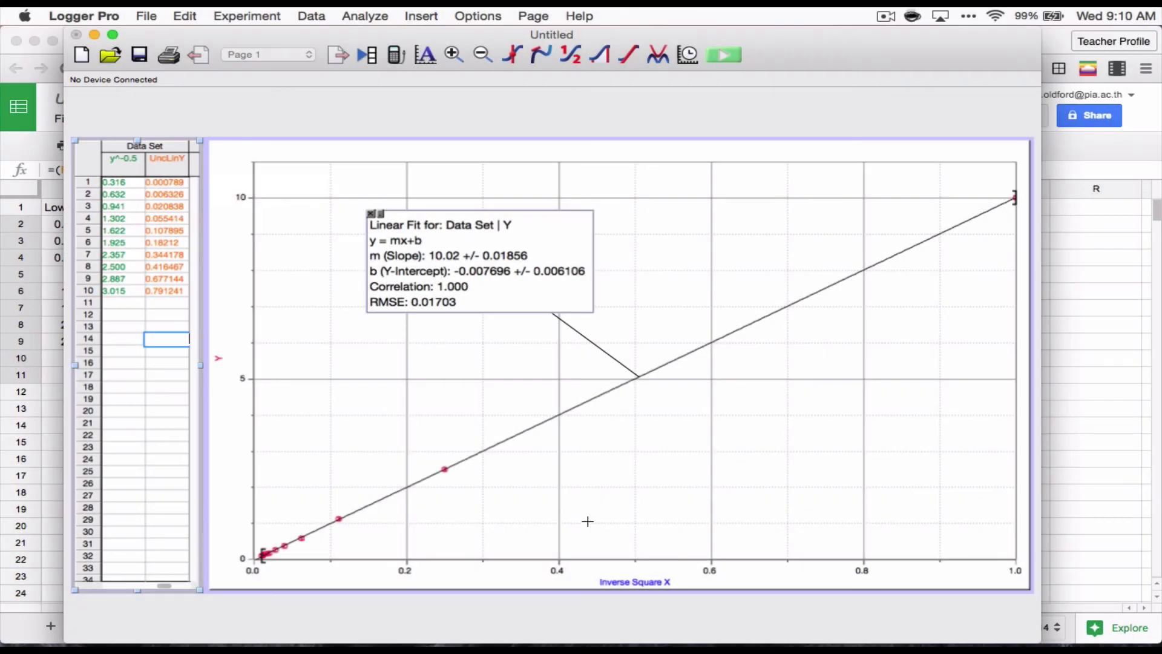
# Set the horizontal axis to X and the vertical axis to Inverse Root Y
pyautogui.click(647, 580)
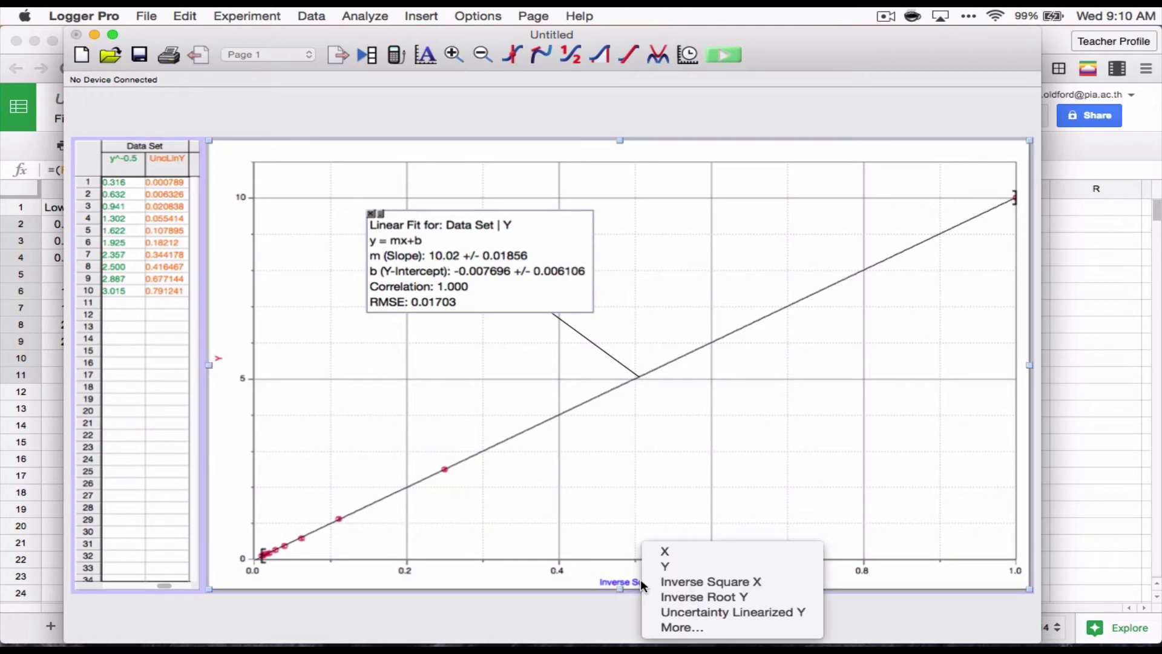
pyautogui.click(668, 552)
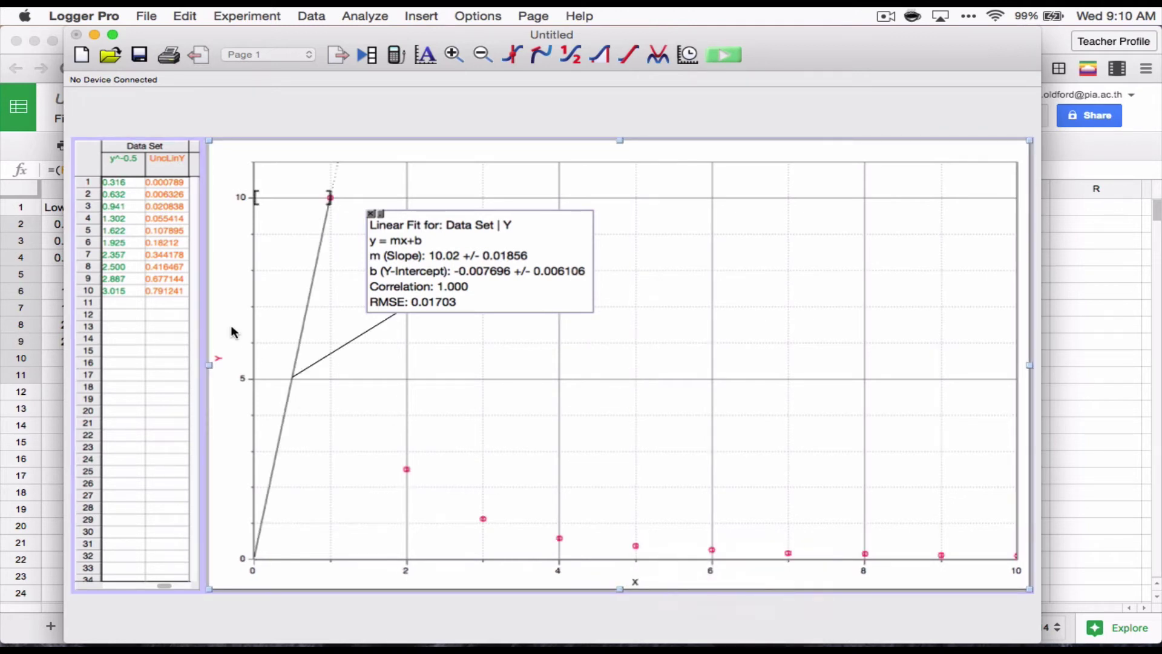
pyautogui.click(220, 358)
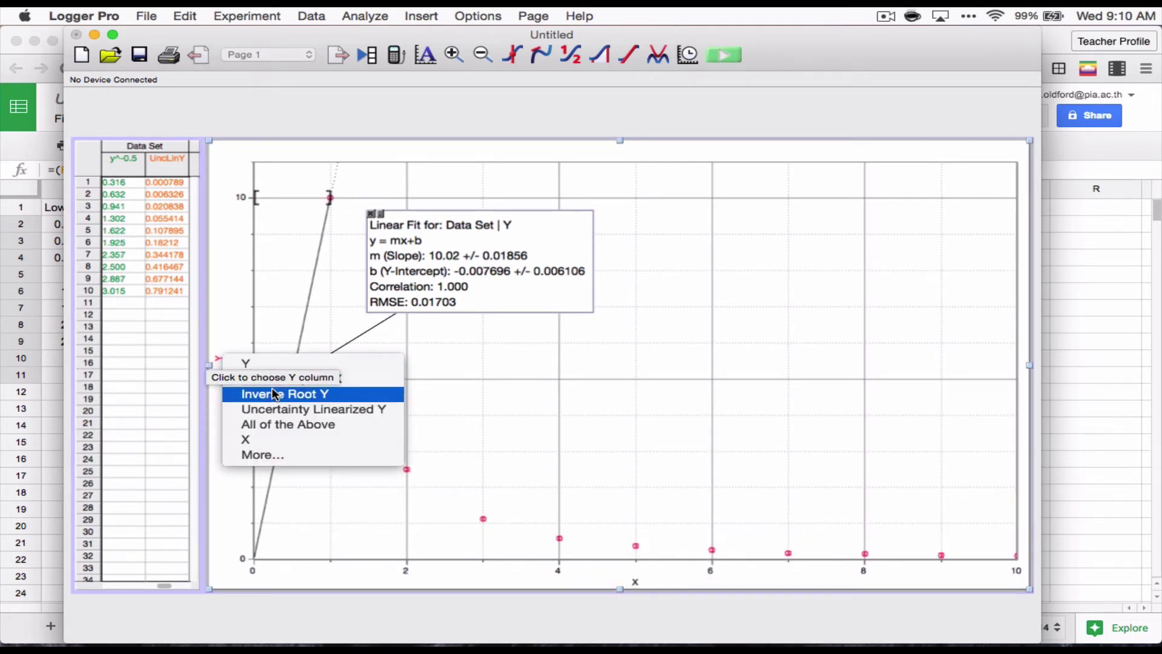
pyautogui.click(492, 386)
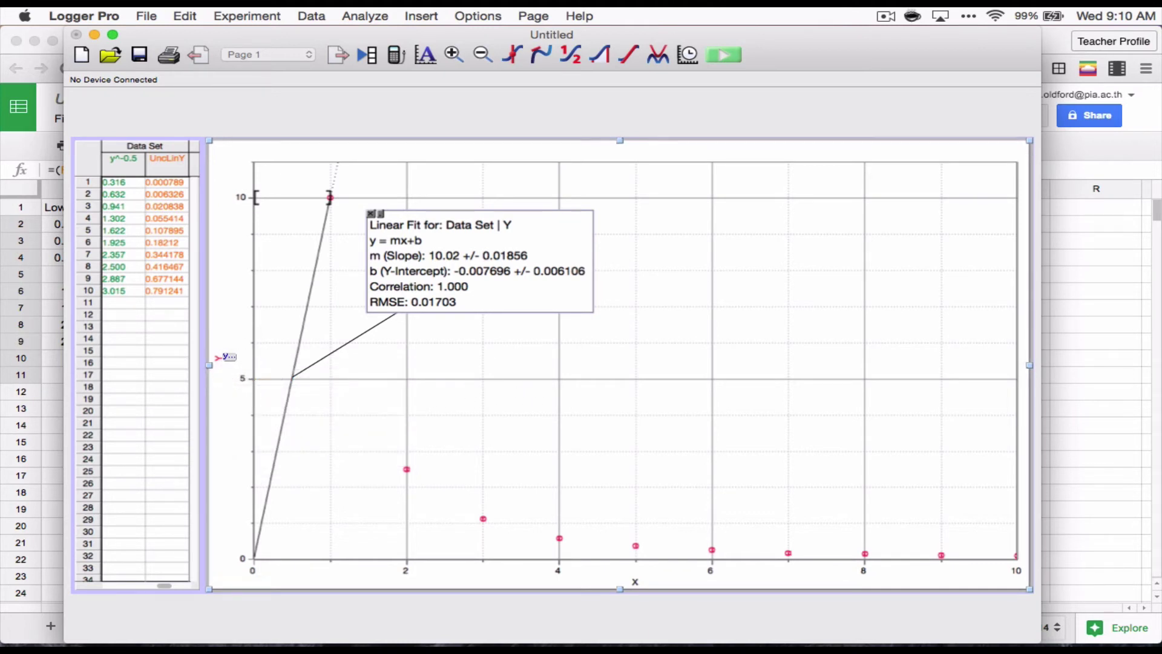
pyautogui.click(221, 358)
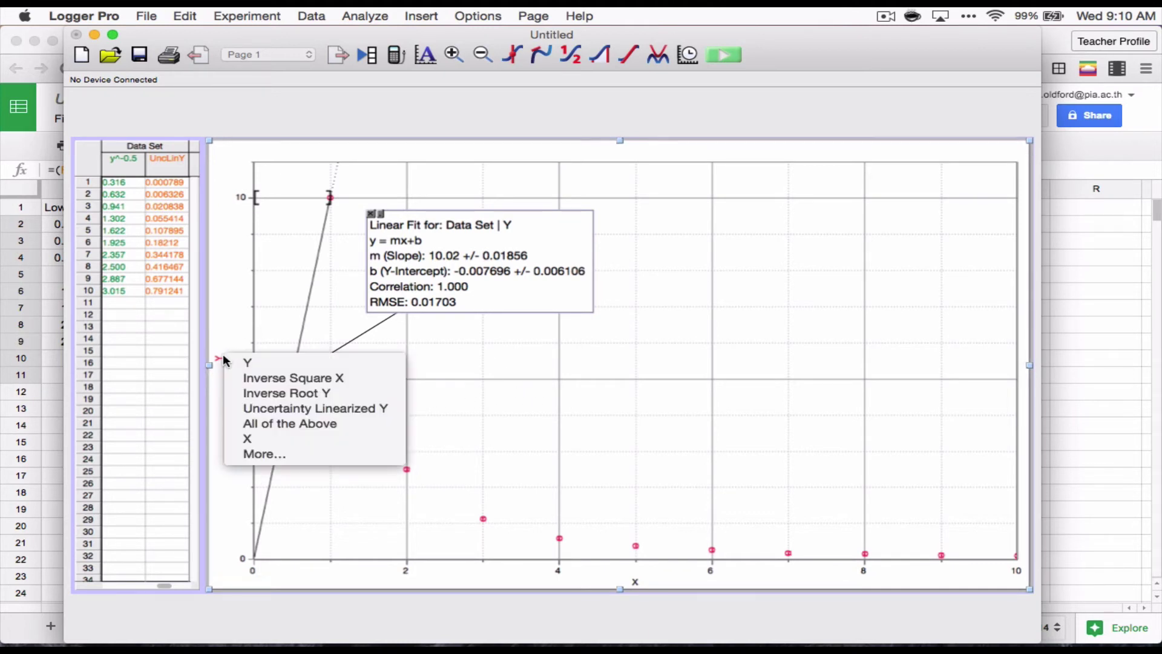
pyautogui.click(340, 392)
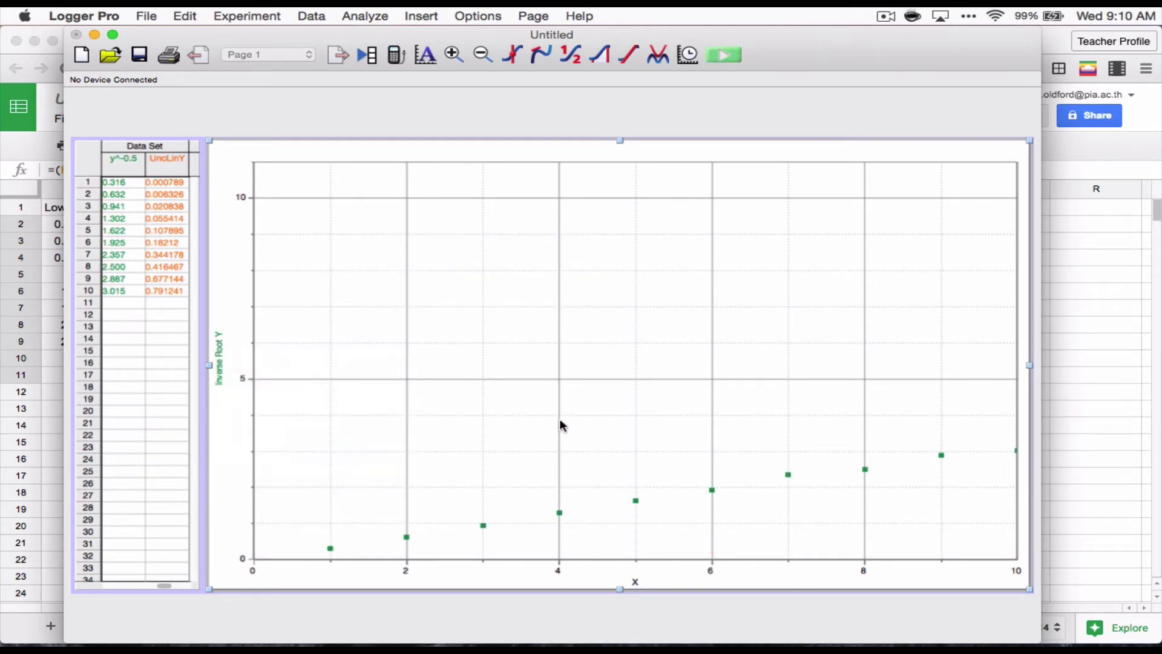
# Enable error bars on the y^-0.5 column, sized from the Uncertainty Linearized Y column
pyautogui.doubleClick(121, 158)
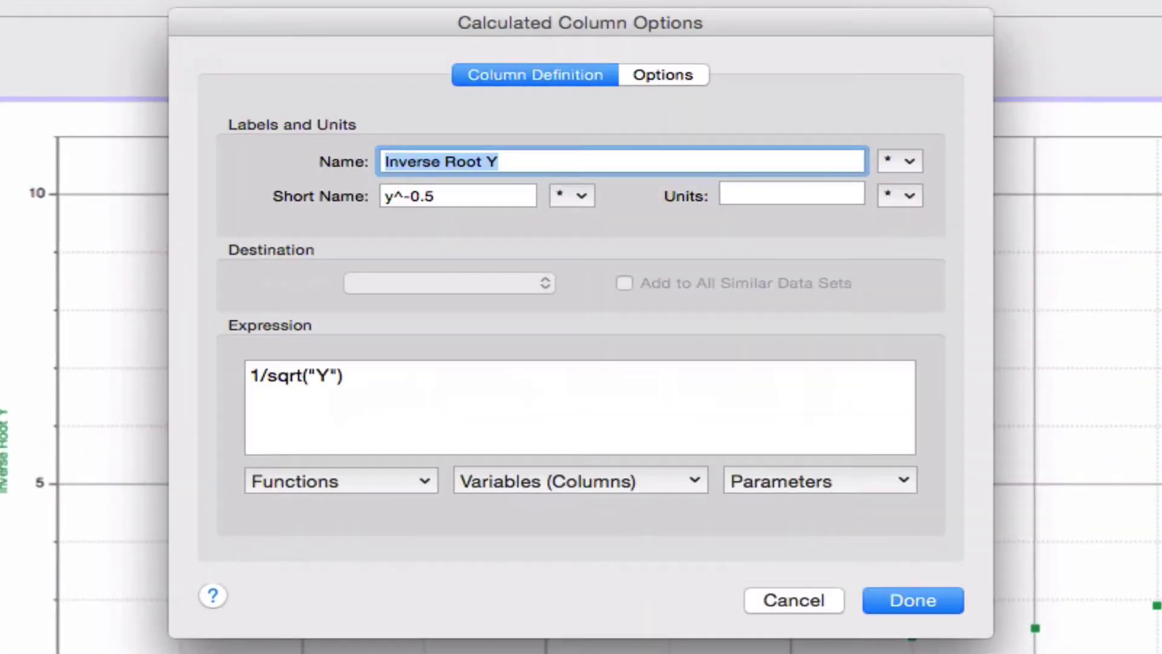
pyautogui.click(664, 74)
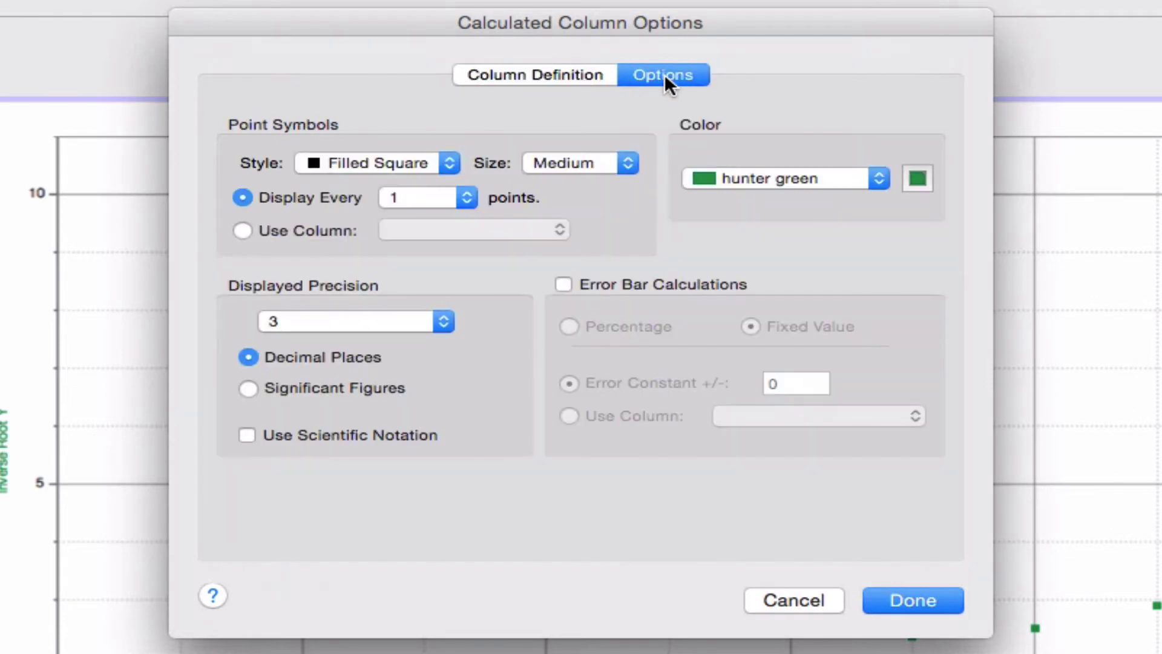
pyautogui.click(564, 285)
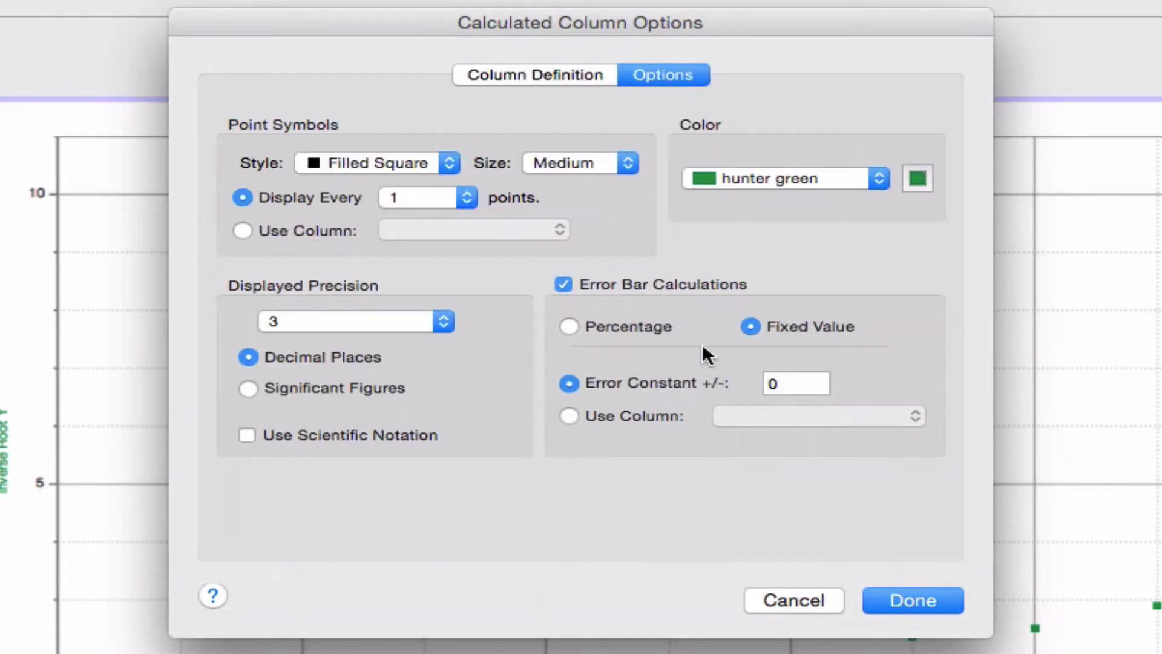
pyautogui.click(605, 415)
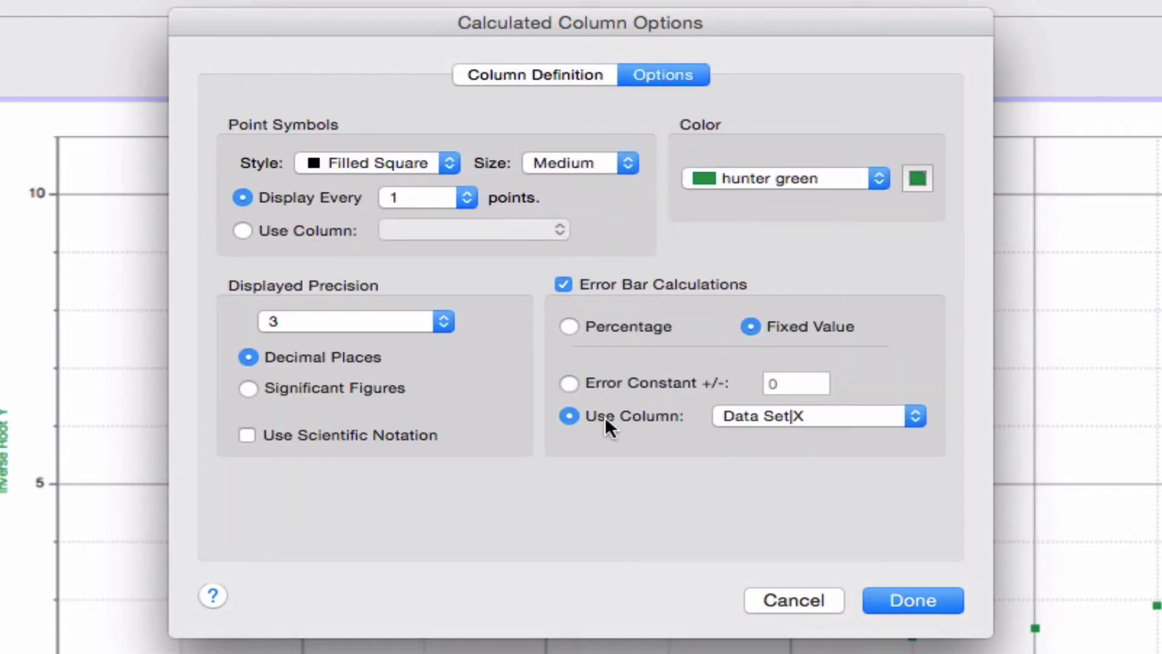
pyautogui.click(820, 417)
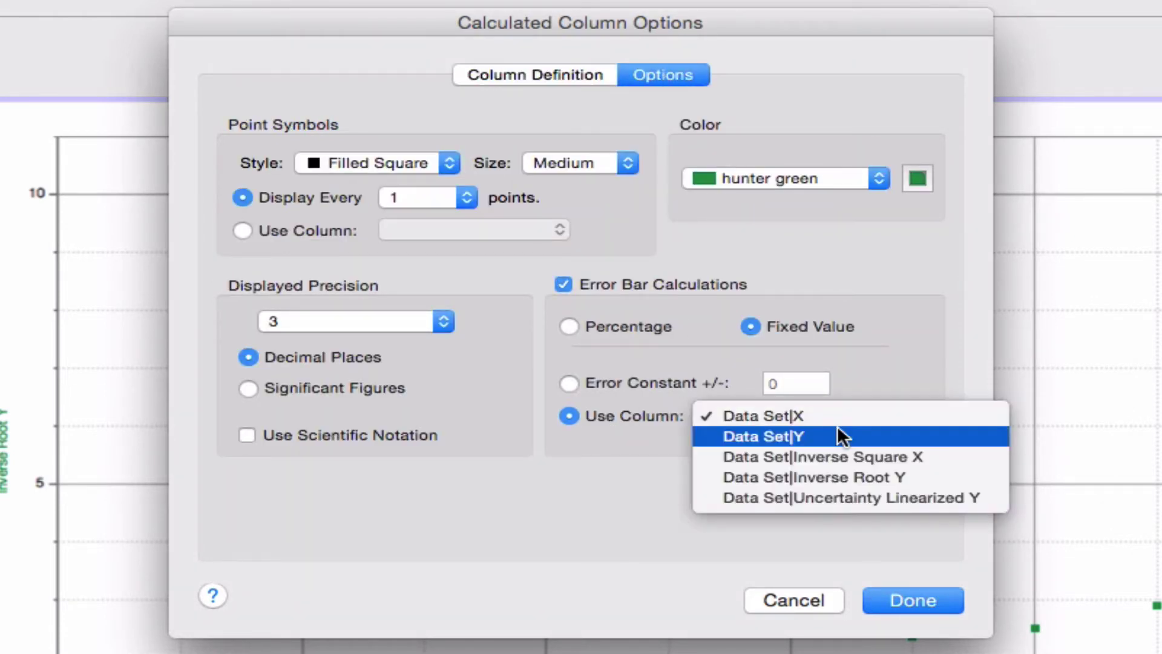
pyautogui.click(853, 497)
pyautogui.click(913, 600)
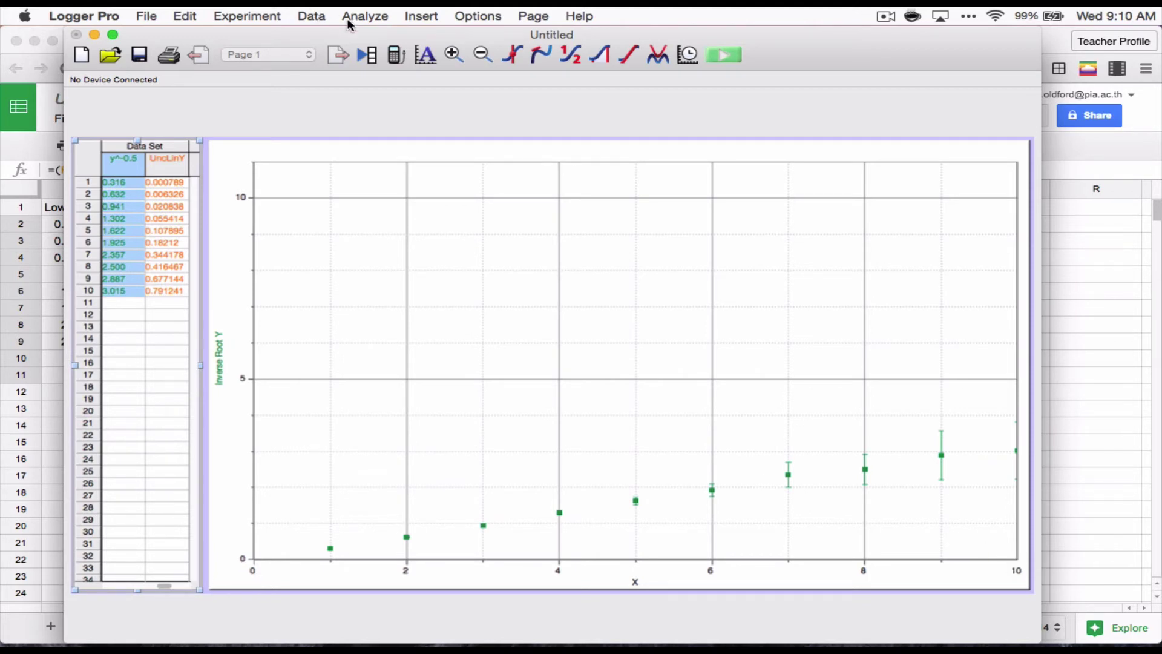
# Autoscale and stretch the axes to fit the data, then try an mx+b fit (slope 0.3111, intercept 0.03849)
pyautogui.click(427, 56)
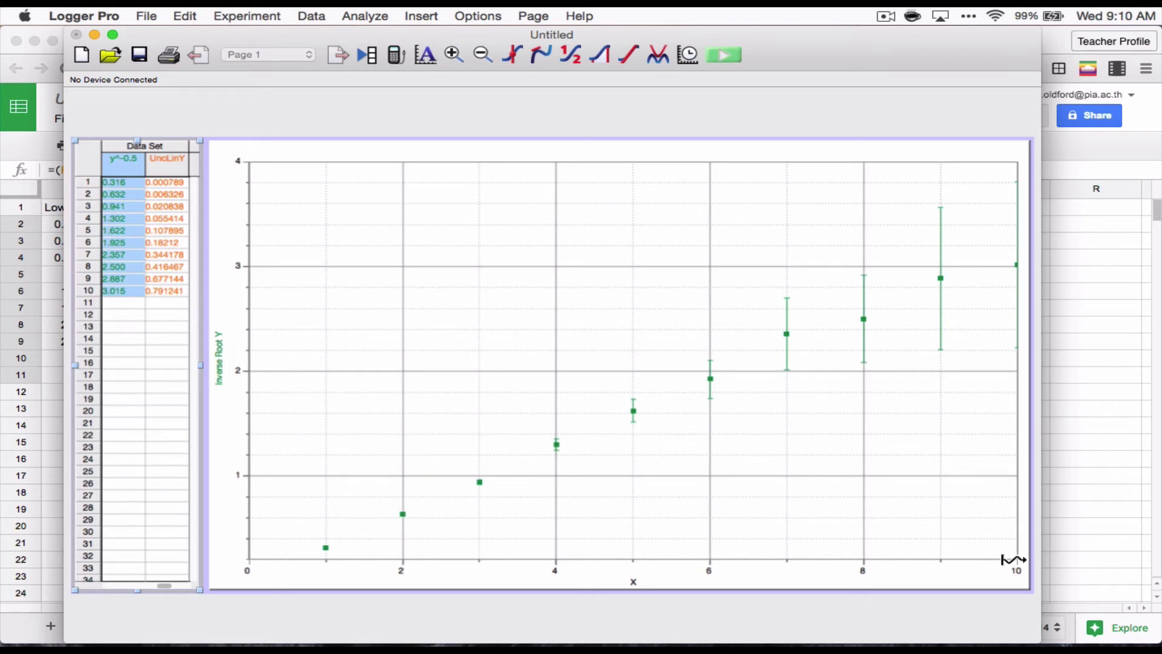
pyautogui.moveTo(1008, 558); pyautogui.dragTo(998, 559)
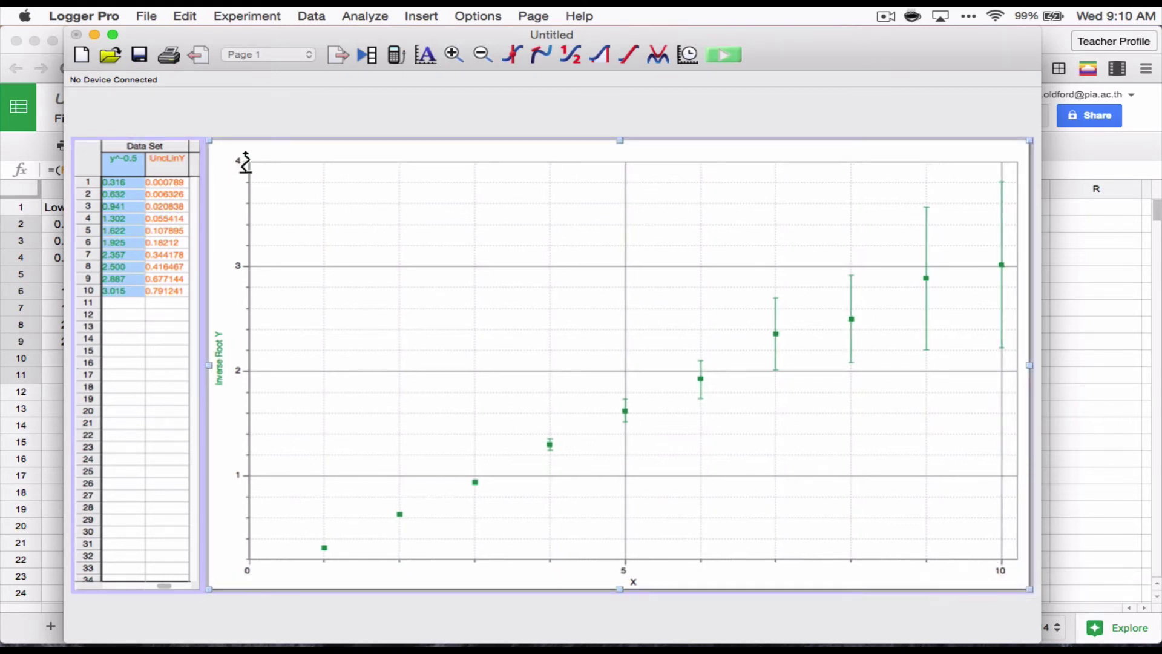
pyautogui.moveTo(245, 164); pyautogui.dragTo(247, 161)
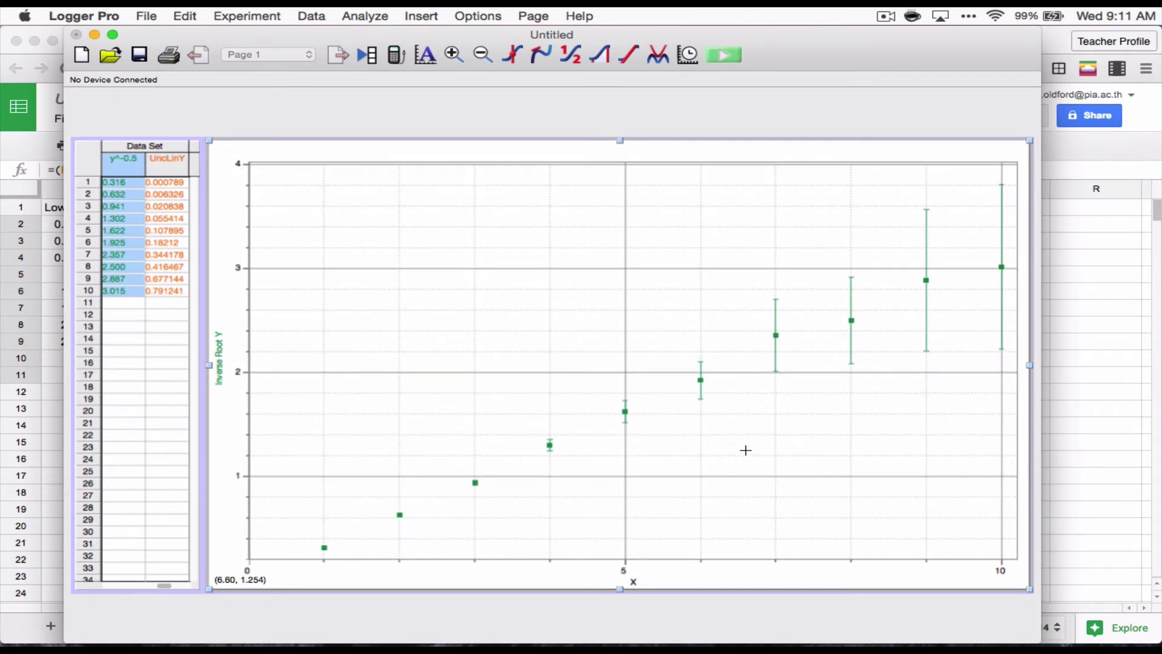
pyautogui.click(658, 54)
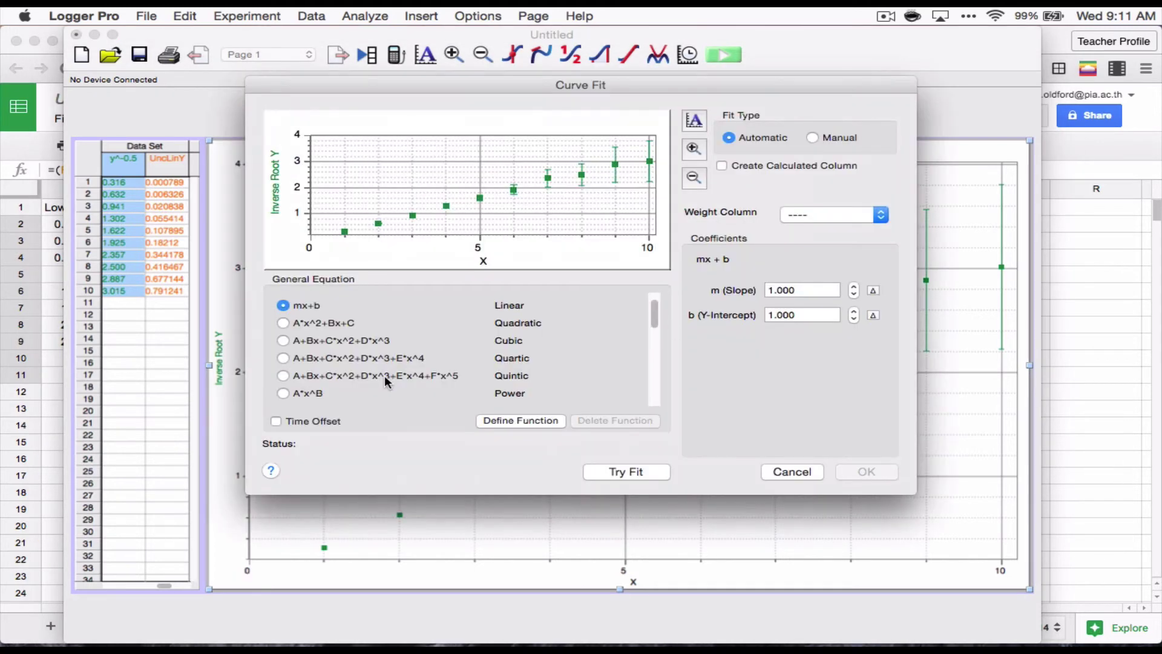
pyautogui.click(626, 472)
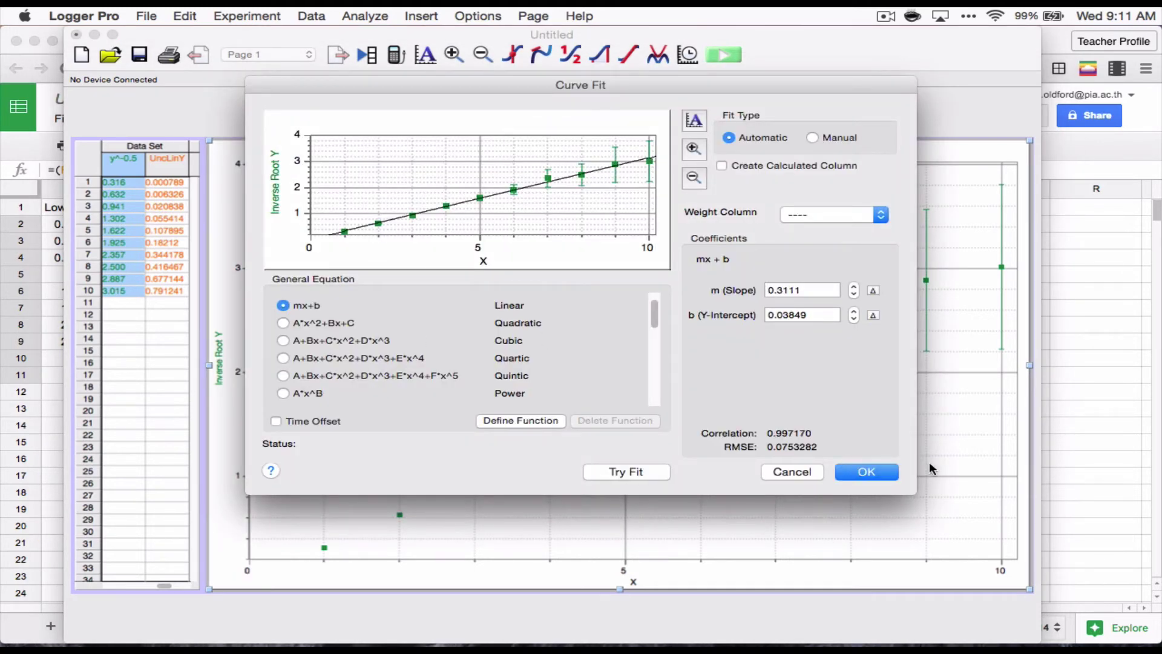
# Add the linear fit line to the graph and drag its results box to the top centre
pyautogui.click(874, 472)
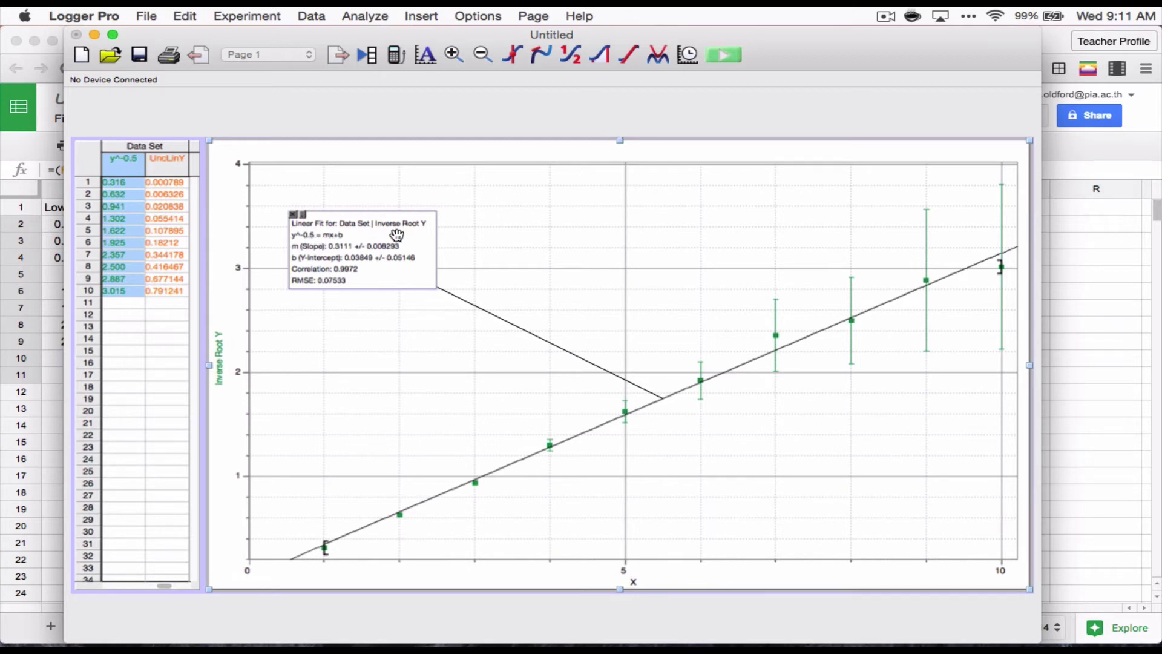
pyautogui.moveTo(343, 219); pyautogui.dragTo(603, 215)
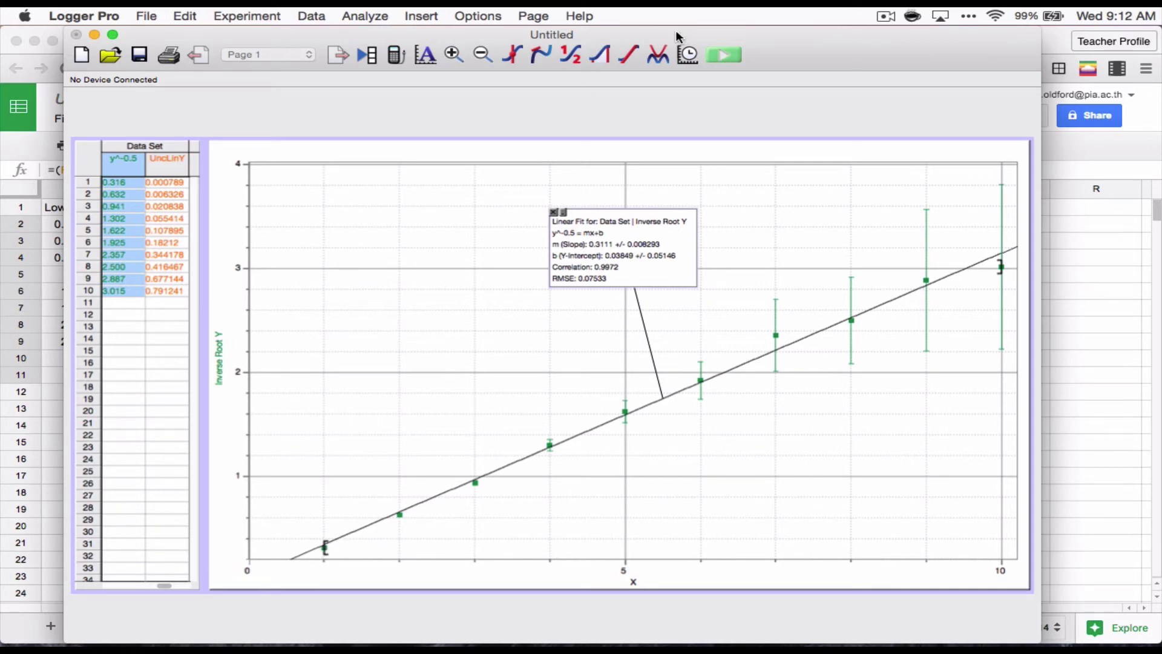
# Add a manual mx+b fit (slope 1.000, intercept 1.000), place its box below Linear Fit, and open its options
pyautogui.click(656, 58)
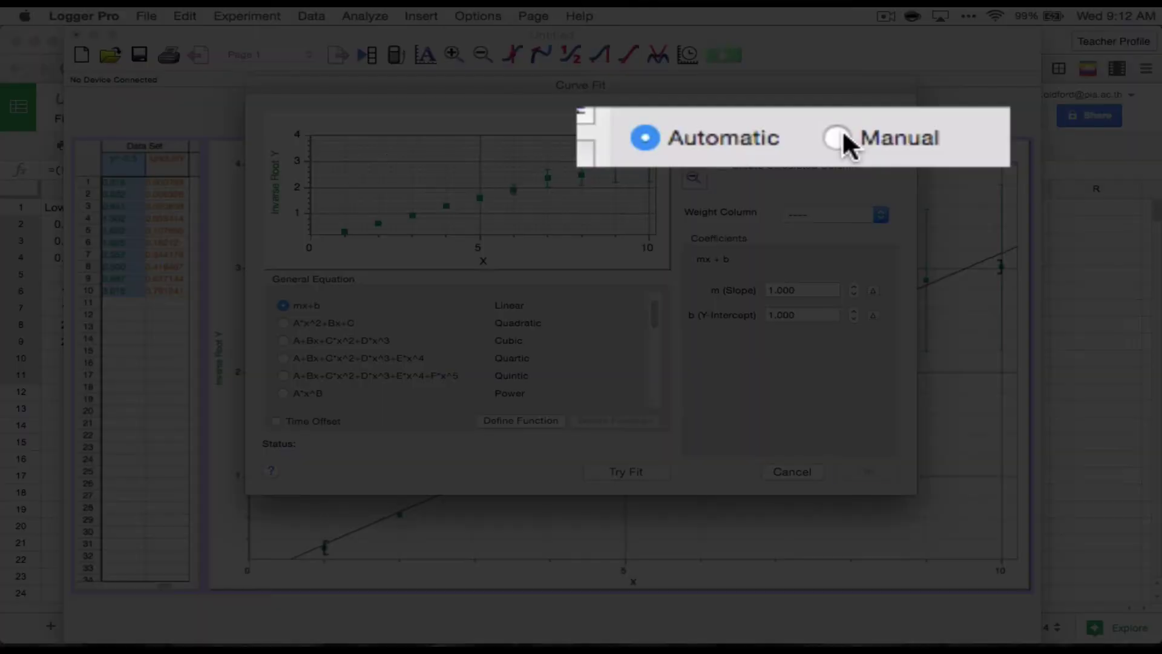
pyautogui.click(732, 143)
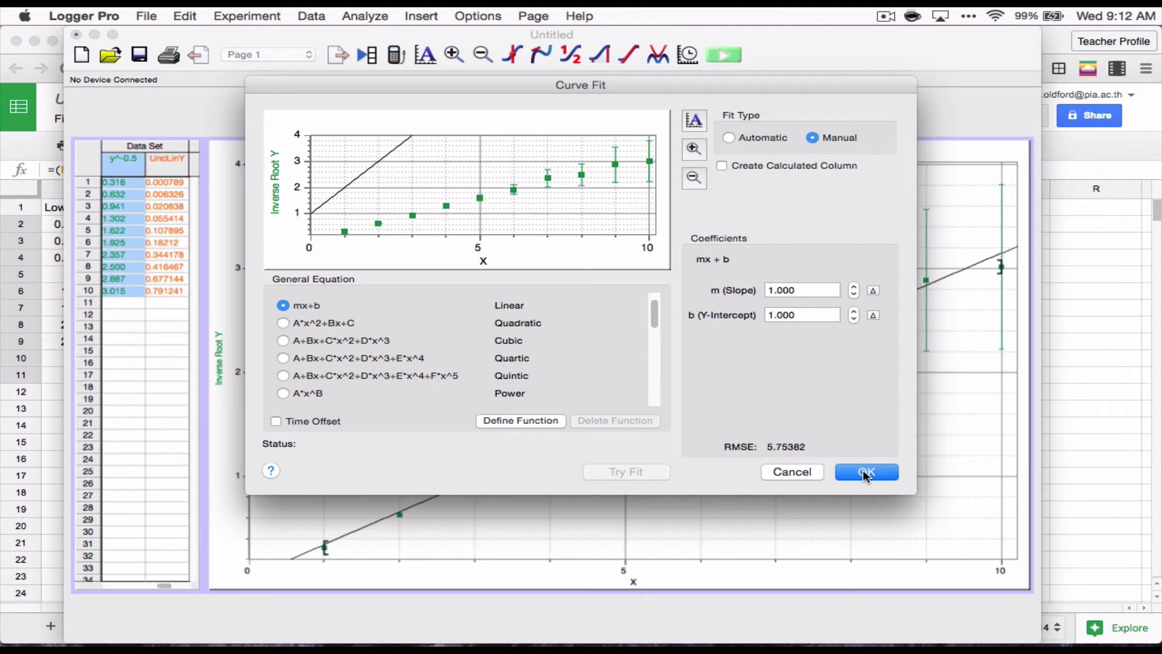
pyautogui.click(865, 472)
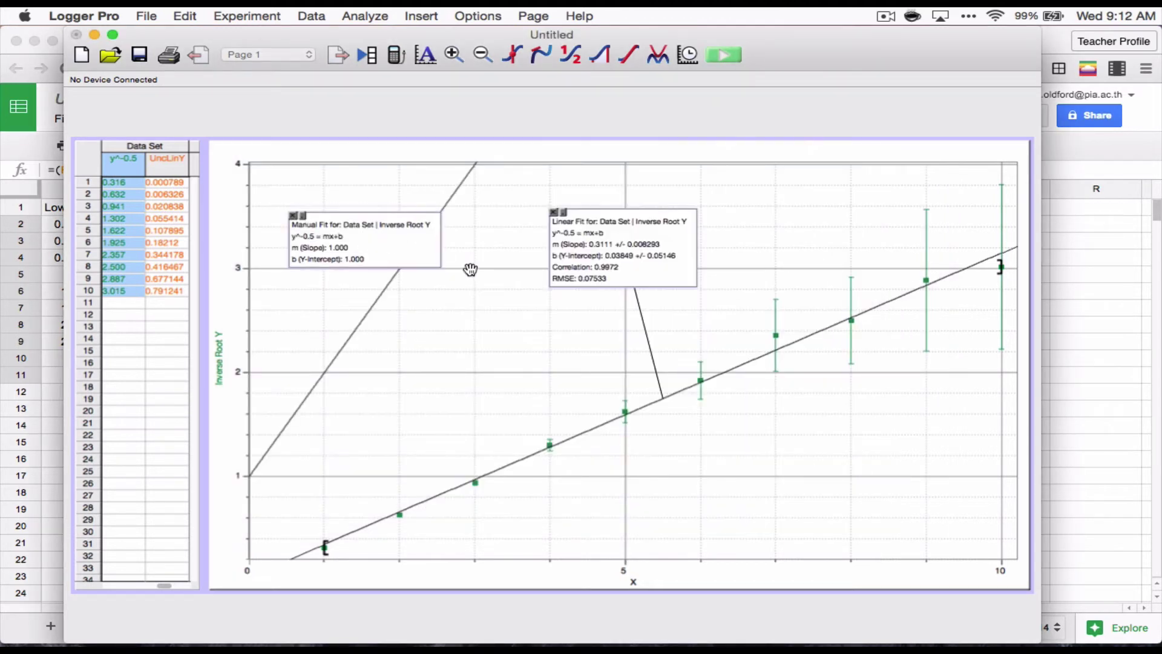
pyautogui.moveTo(369, 231); pyautogui.dragTo(493, 312)
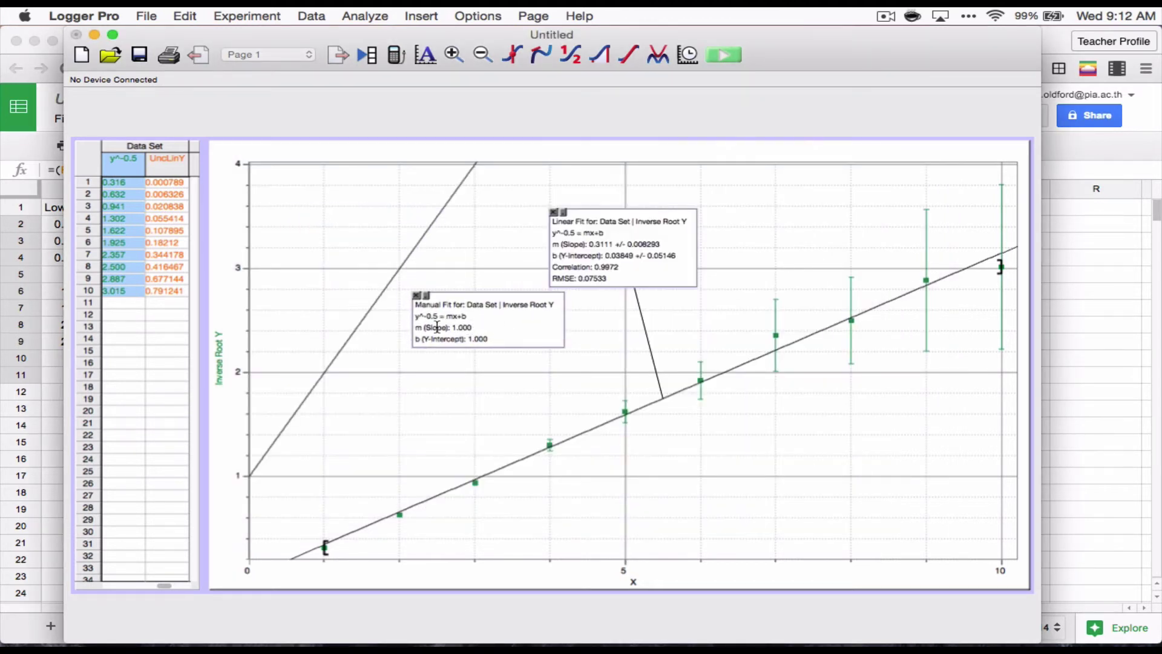
pyautogui.moveTo(490, 309); pyautogui.dragTo(436, 327)
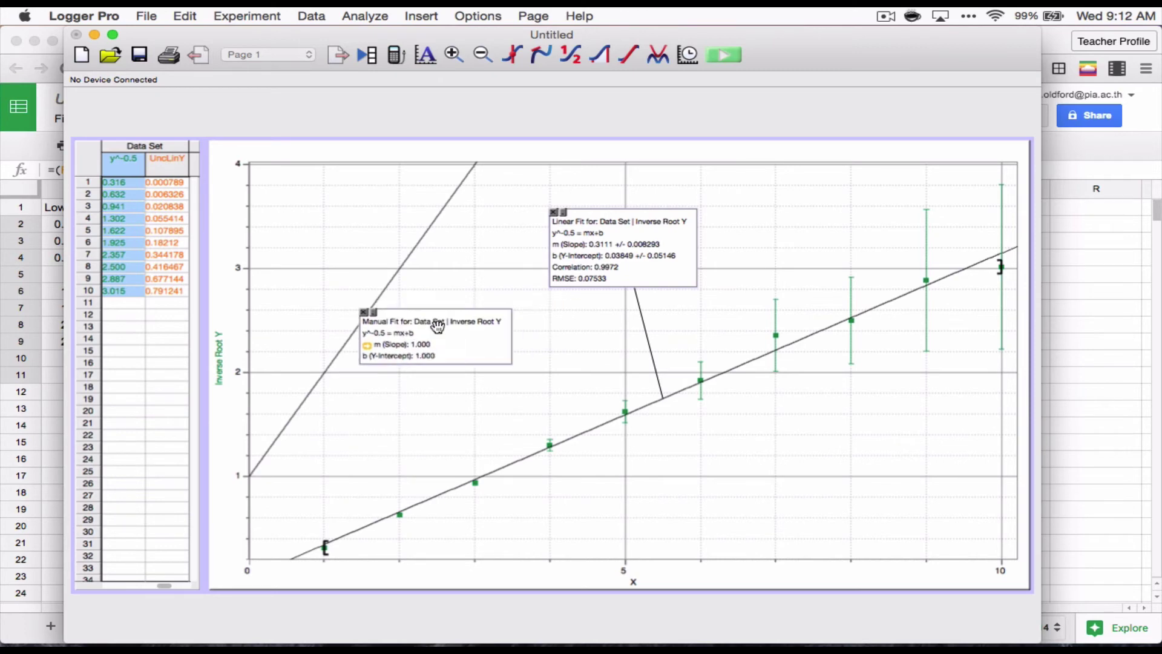
pyautogui.doubleClick(436, 326)
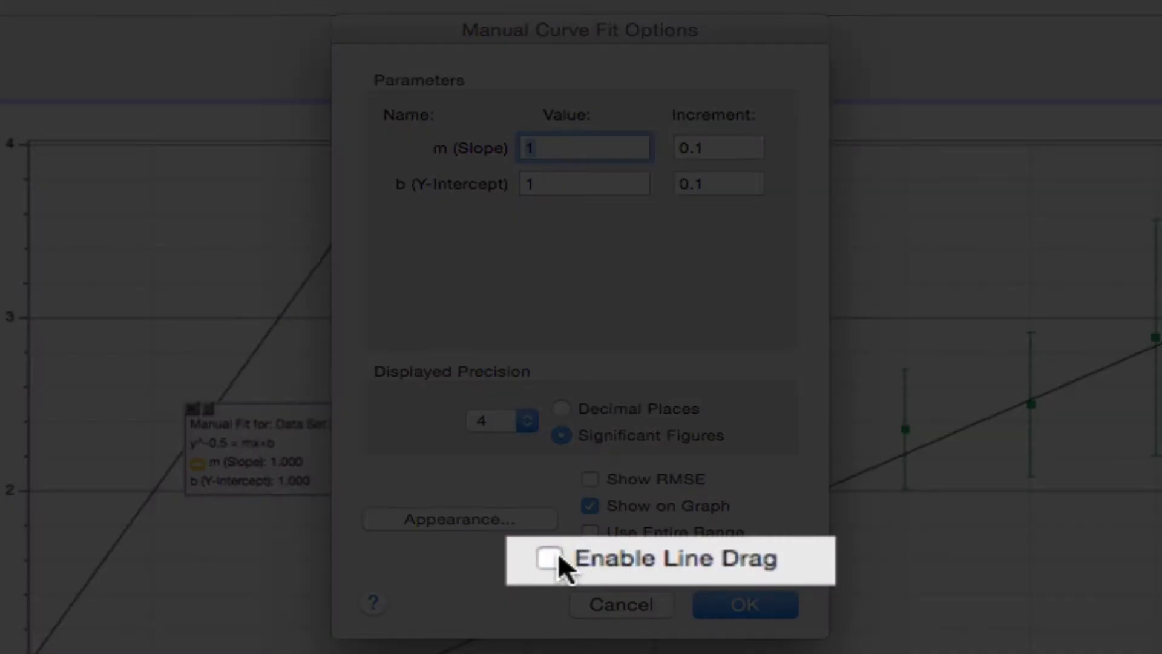
# Enable line drag on the manual fit and set its appearance colour to red
pyautogui.click(592, 558)
pyautogui.click(468, 517)
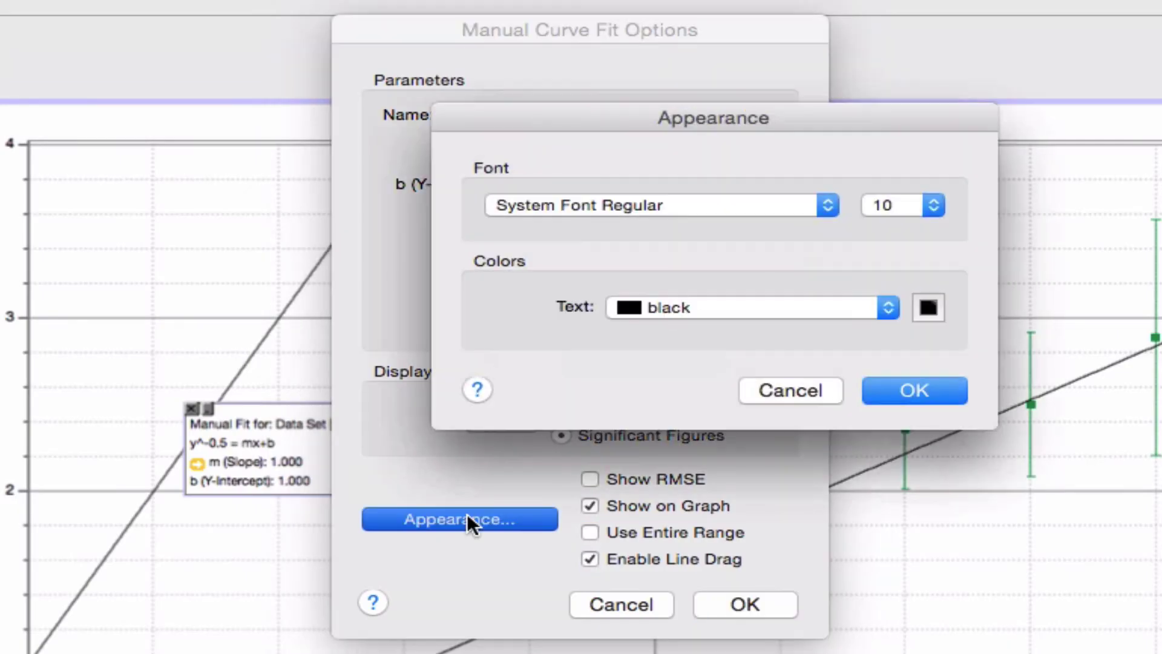
pyautogui.click(928, 306)
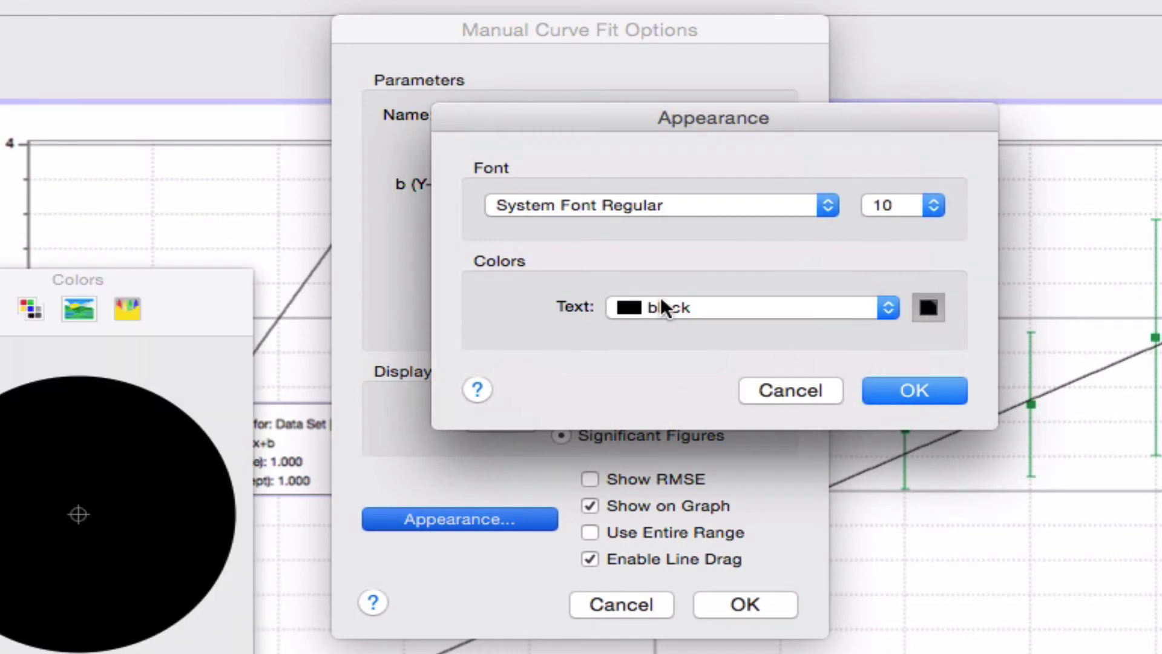
pyautogui.click(802, 306)
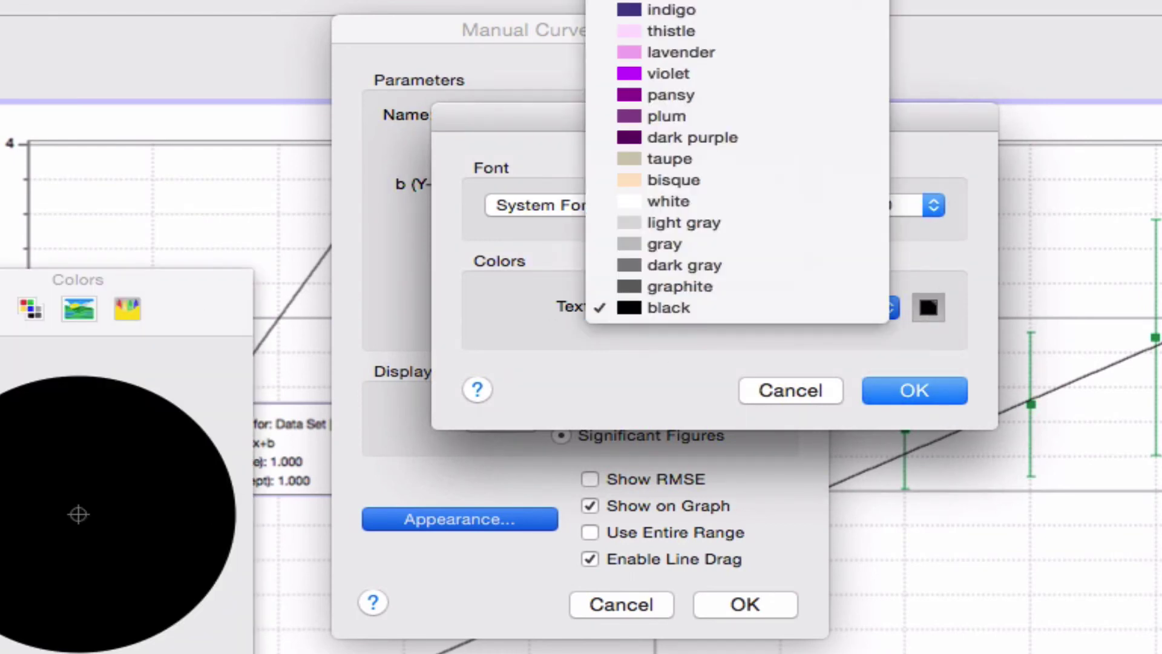
pyautogui.click(747, 307)
pyautogui.click(10, 279)
pyautogui.click(809, 303)
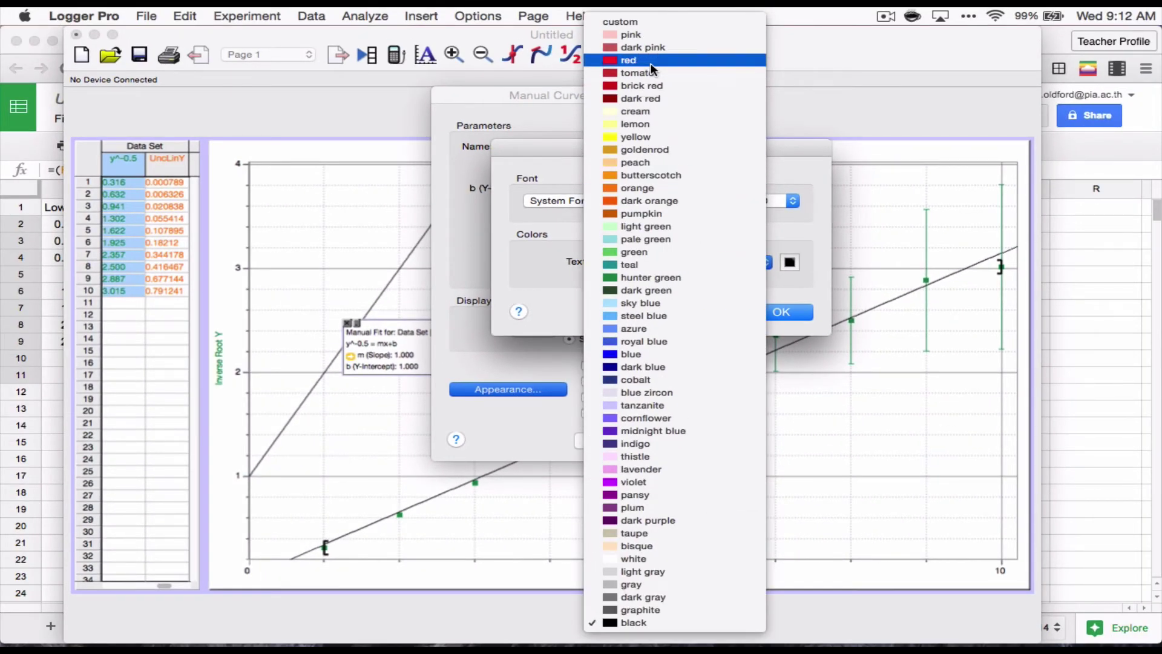
pyautogui.click(651, 62)
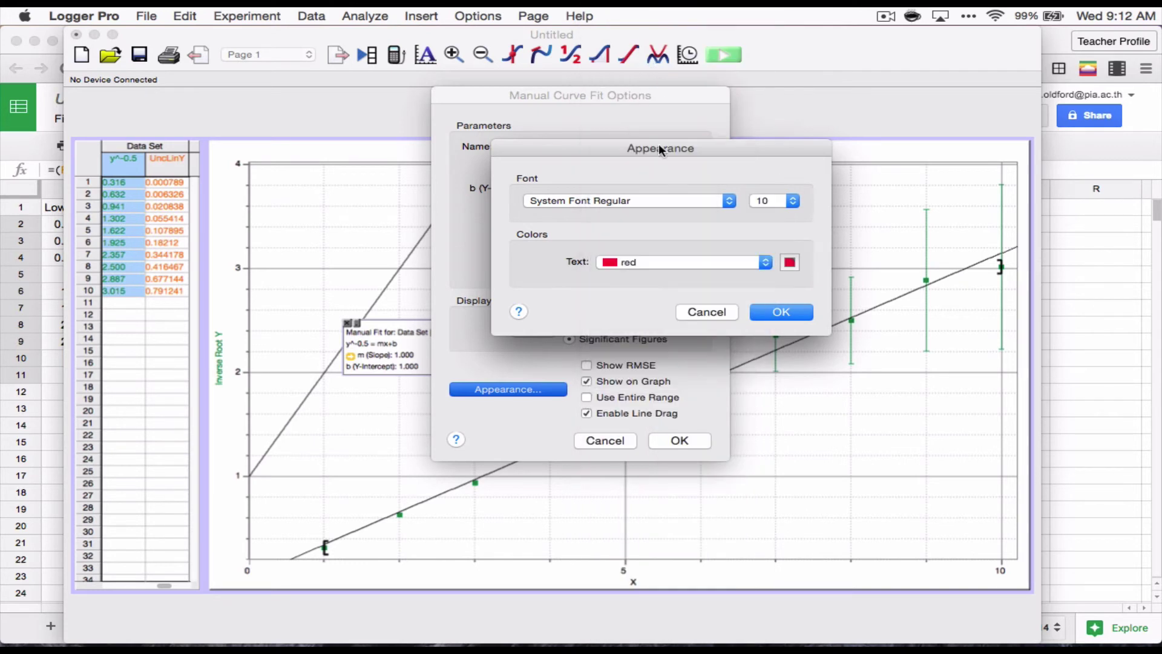
pyautogui.click(786, 311)
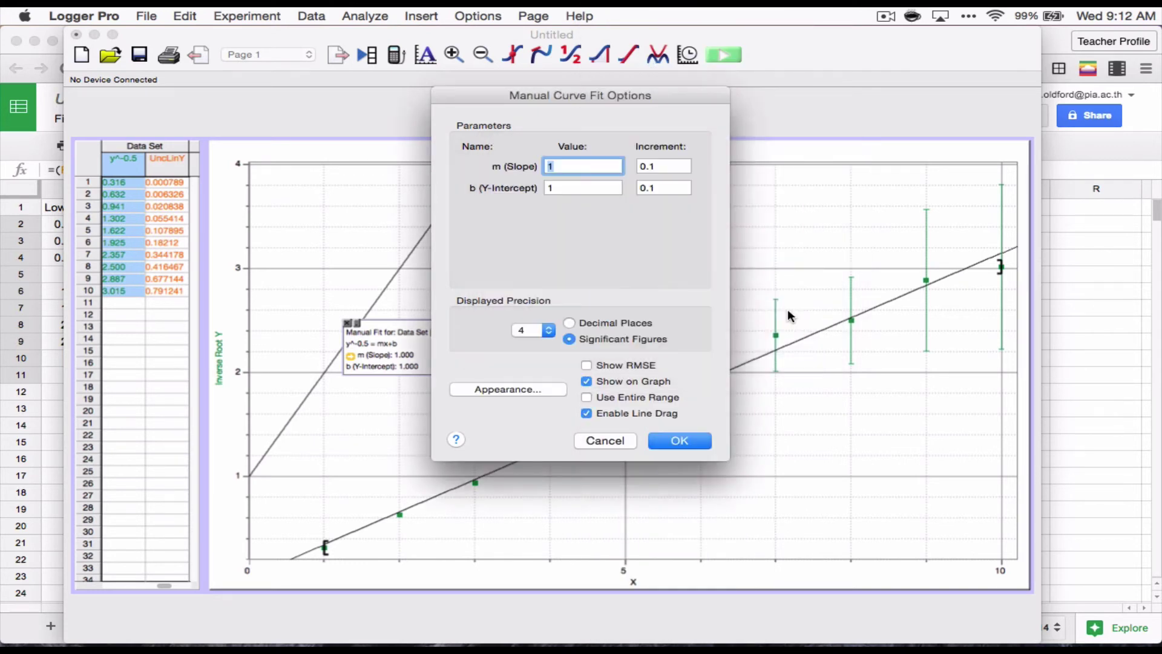
pyautogui.click(680, 435)
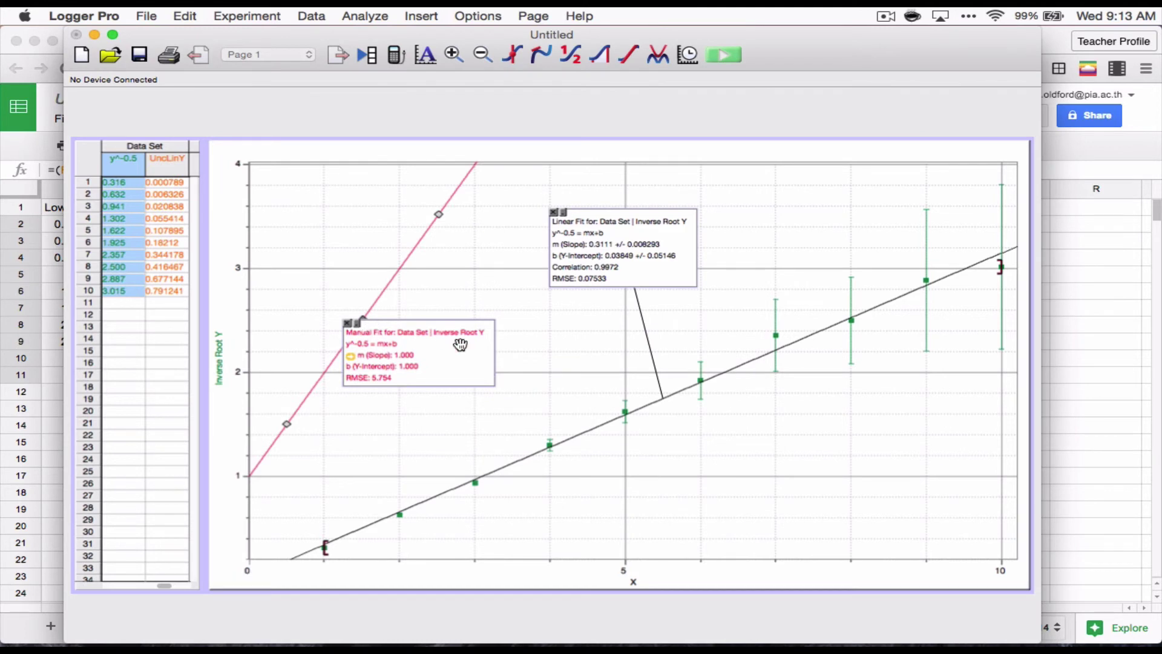
# Drag the red line to slope 0.5900, intercept 0.3725, moving the Linear Fit box to the lower right
pyautogui.moveTo(468, 354); pyautogui.dragTo(524, 404)
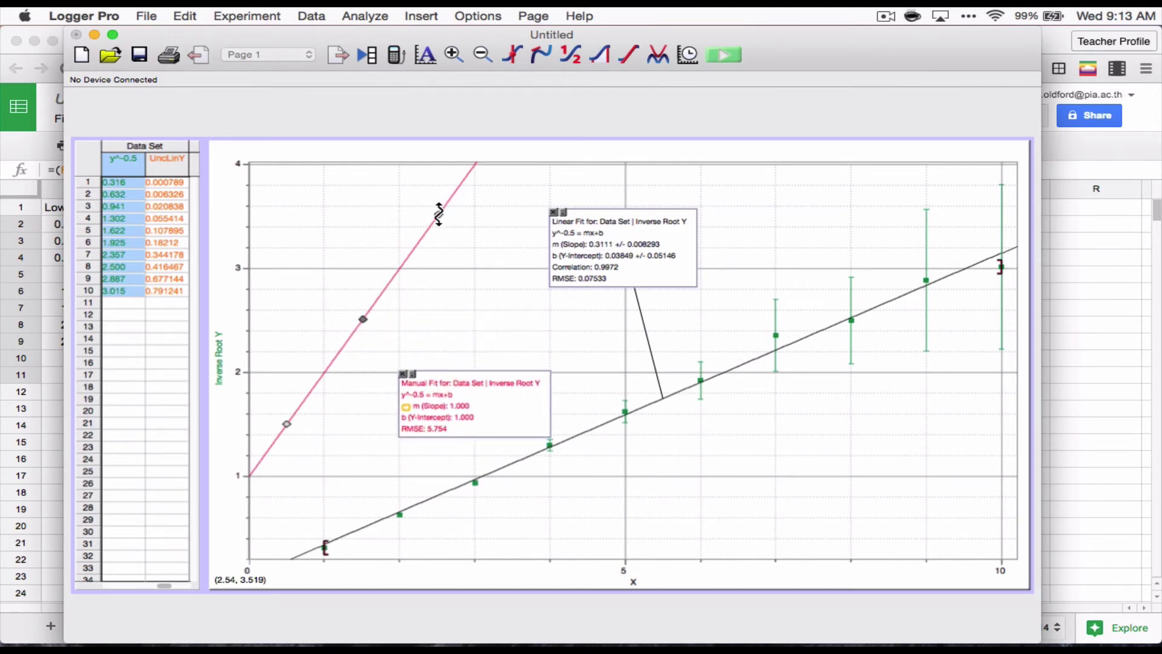
pyautogui.moveTo(439, 213); pyautogui.dragTo(460, 308)
pyautogui.moveTo(315, 423)
pyautogui.mouseDown()
pyautogui.moveTo(314, 329)
pyautogui.moveTo(315, 431)
pyautogui.mouseUp()
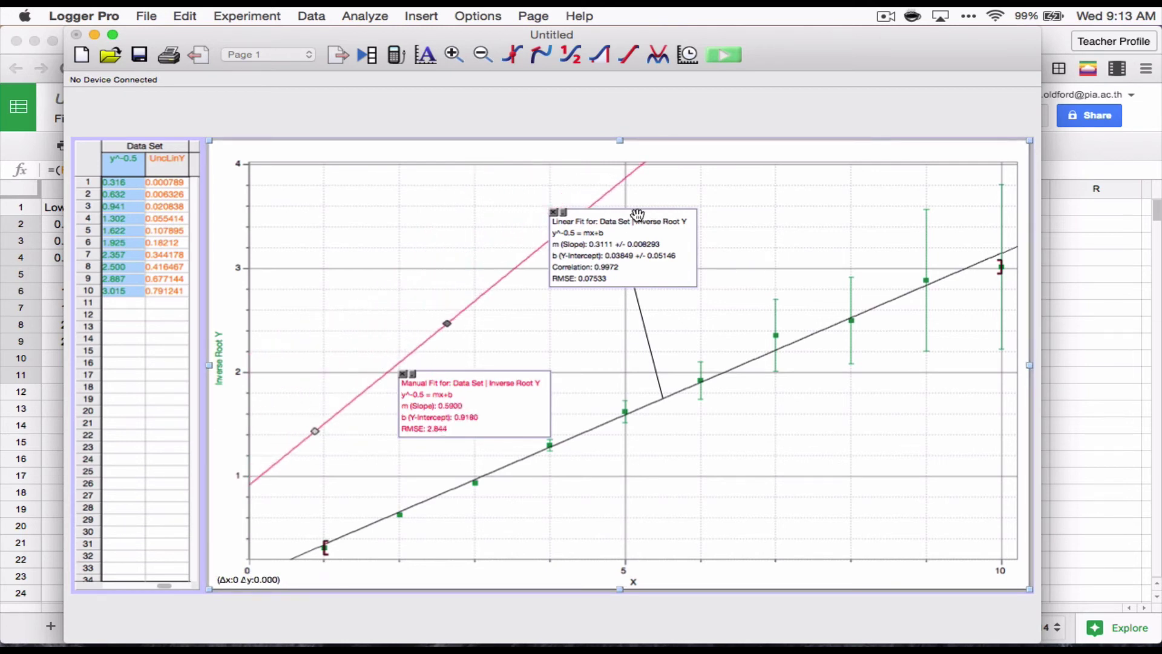
pyautogui.moveTo(607, 217)
pyautogui.mouseDown()
pyautogui.moveTo(660, 248)
pyautogui.moveTo(814, 405)
pyautogui.mouseUp()
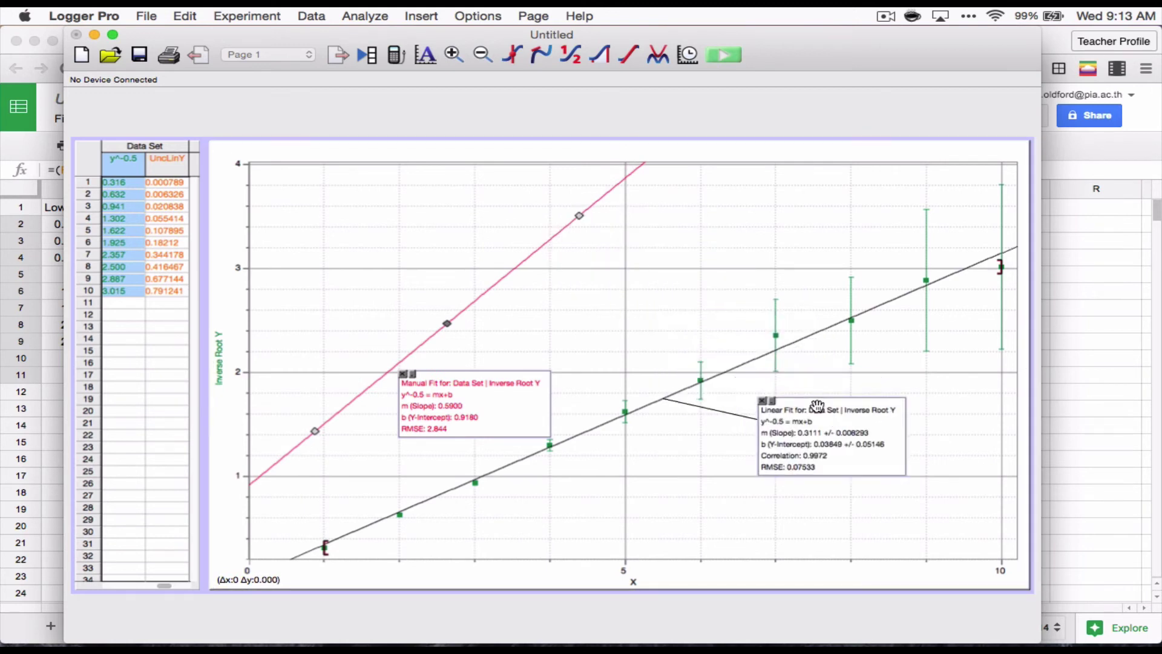
pyautogui.click(446, 327)
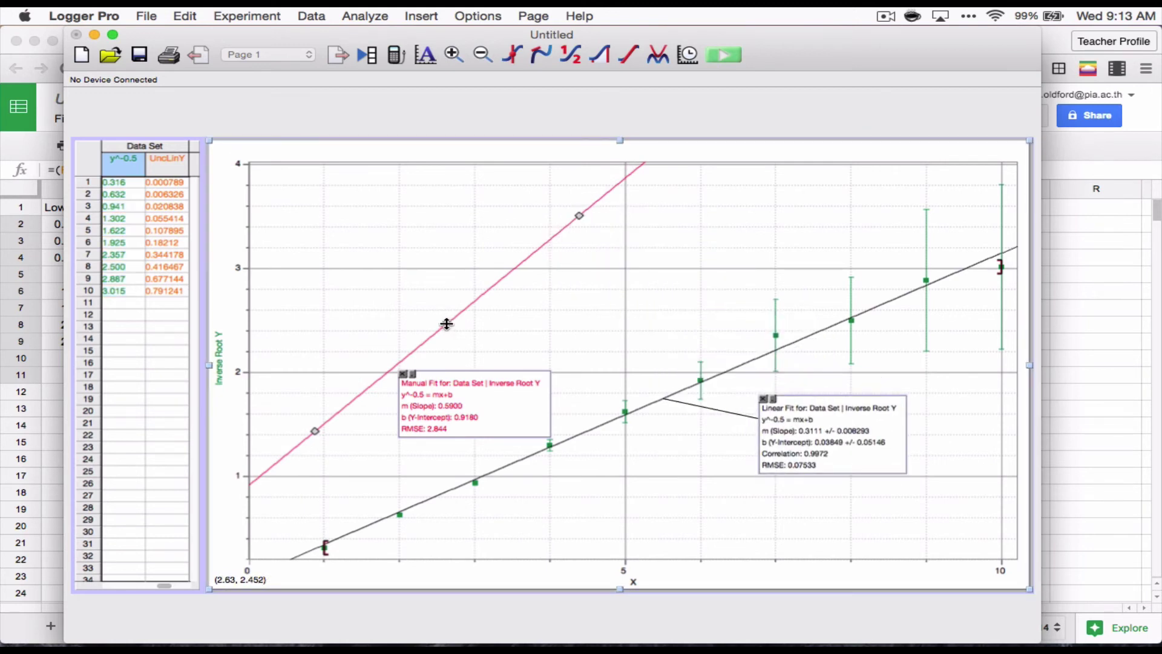
pyautogui.moveTo(447, 330); pyautogui.dragTo(482, 352)
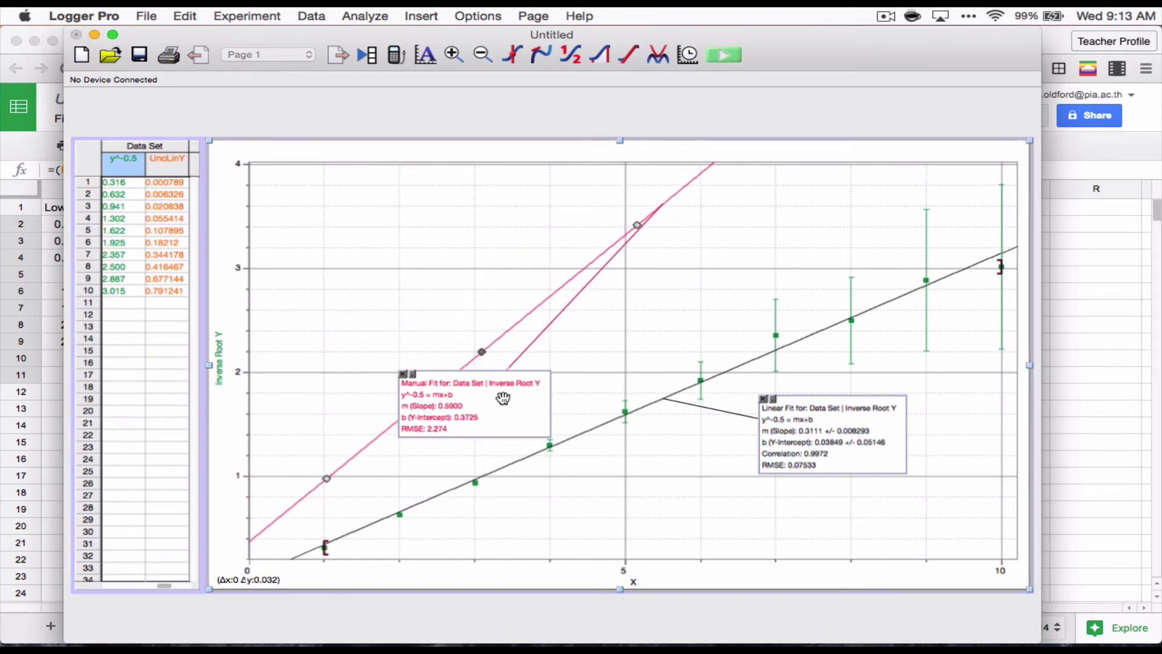
pyautogui.moveTo(500, 397); pyautogui.dragTo(441, 228)
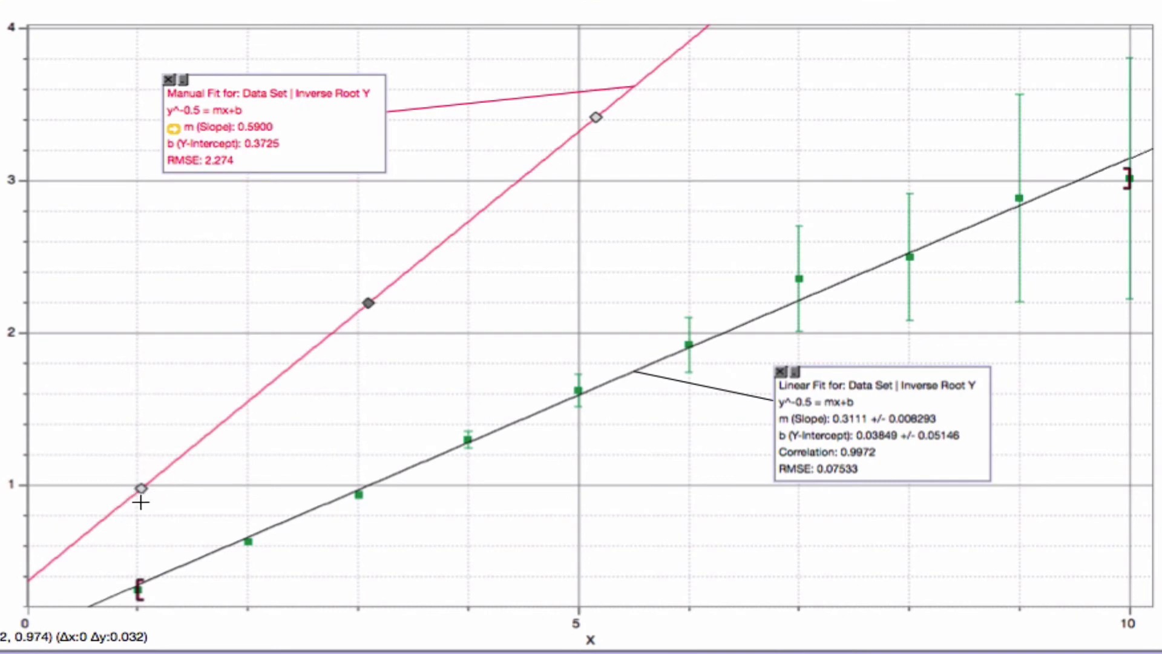
# Drag the red line's ends until it runs just steeper than the best fit through the error bars
pyautogui.moveTo(138, 489); pyautogui.dragTo(148, 587)
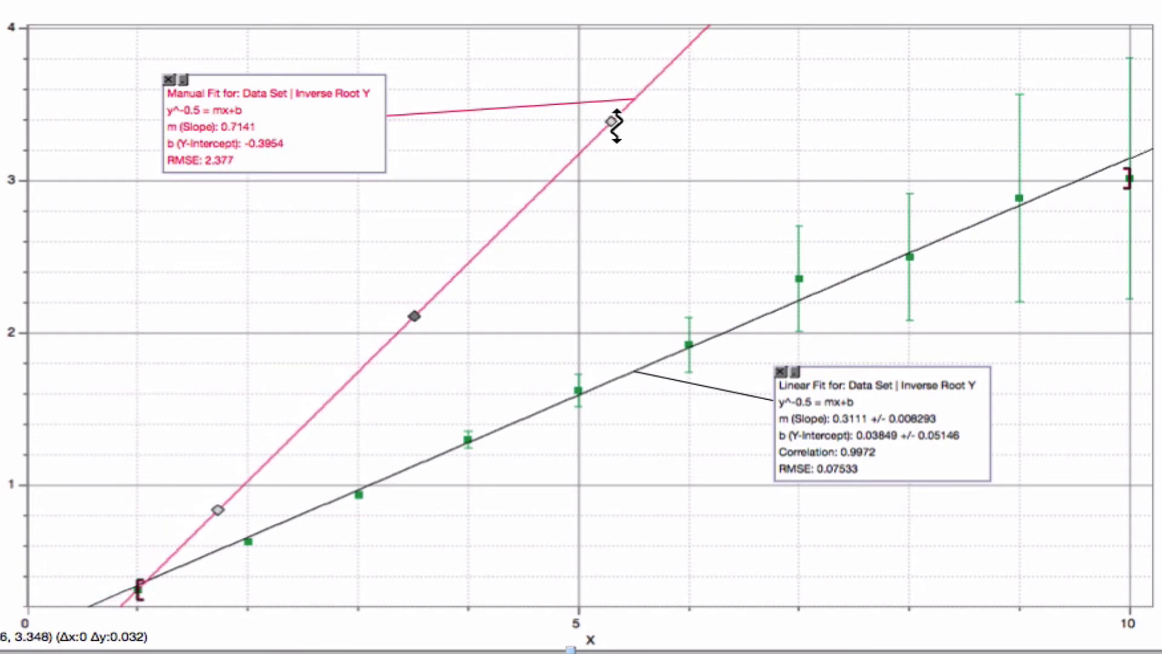
pyautogui.moveTo(608, 124); pyautogui.dragTo(749, 289)
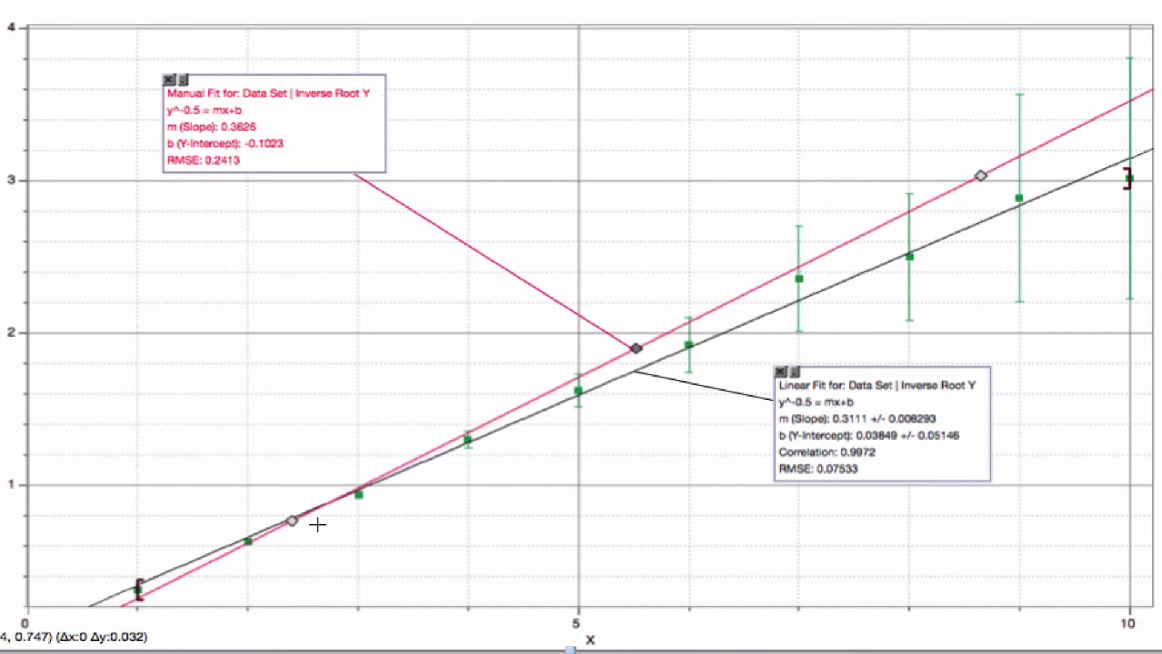
pyautogui.moveTo(293, 519); pyautogui.dragTo(293, 518)
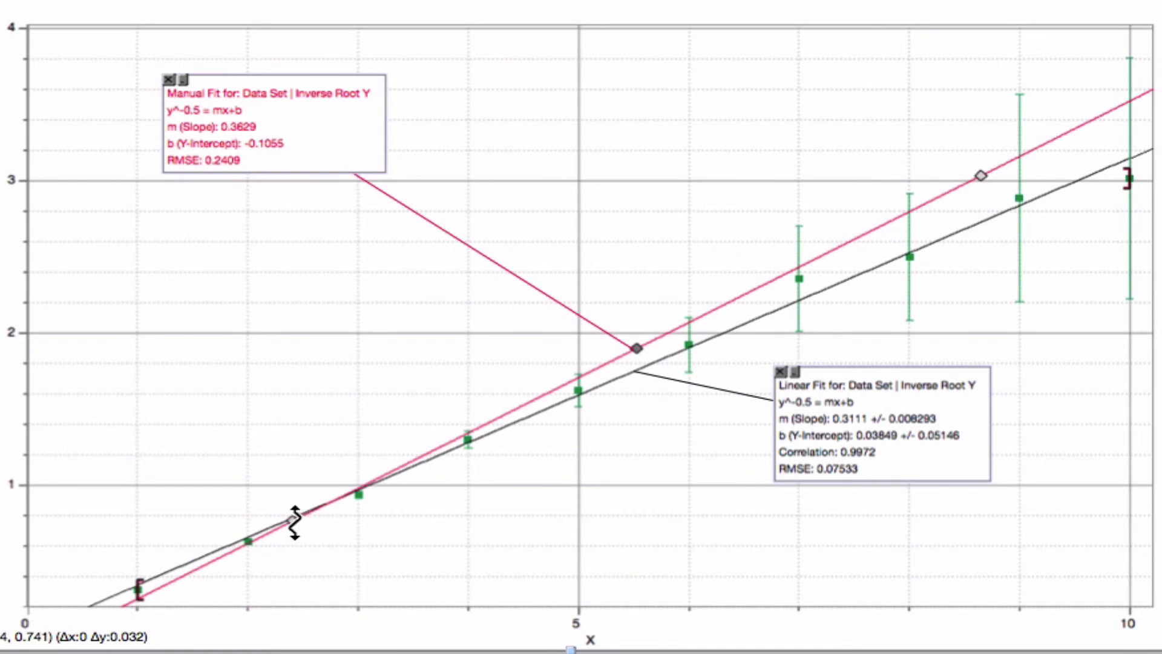
pyautogui.moveTo(296, 524); pyautogui.dragTo(292, 518)
pyautogui.moveTo(977, 175); pyautogui.dragTo(979, 180)
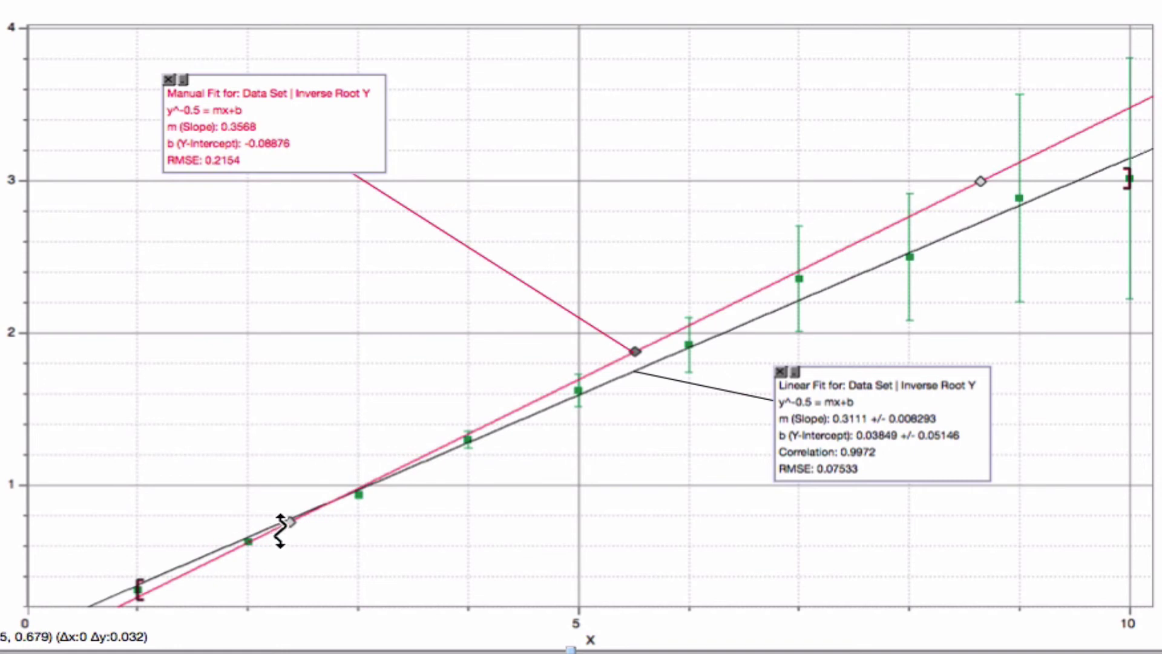
pyautogui.moveTo(283, 529); pyautogui.dragTo(288, 520)
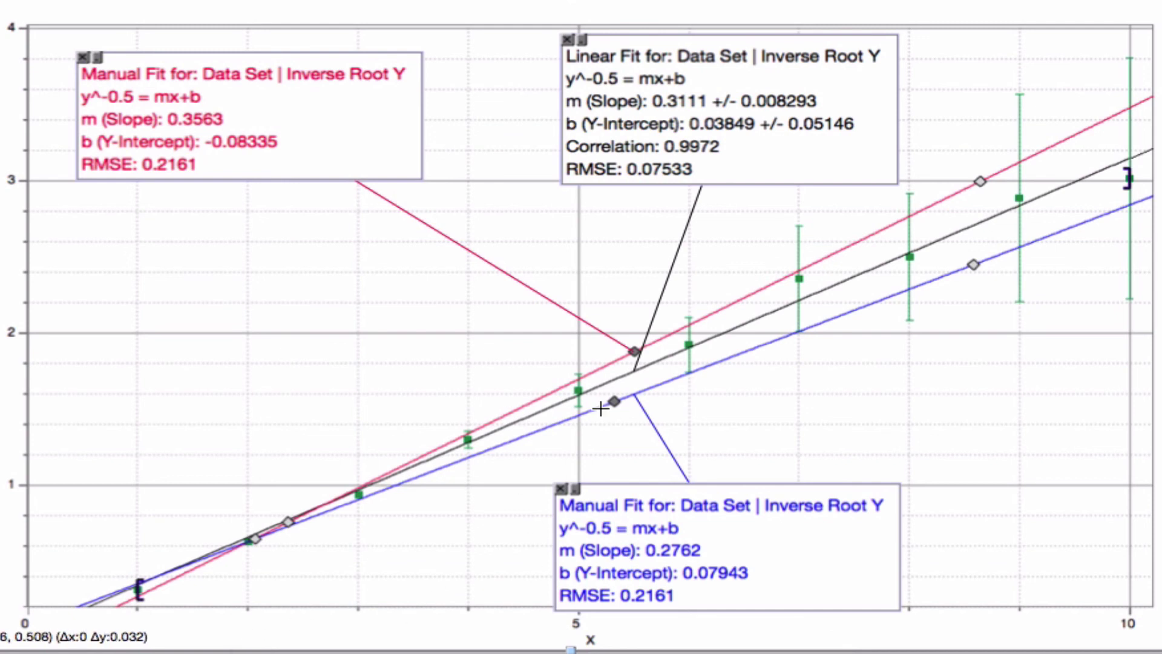
# Raise the blue line's right end to slope 0.2937, intercept 0.07183, within the error bars
pyautogui.moveTo(977, 263); pyautogui.dragTo(963, 243)
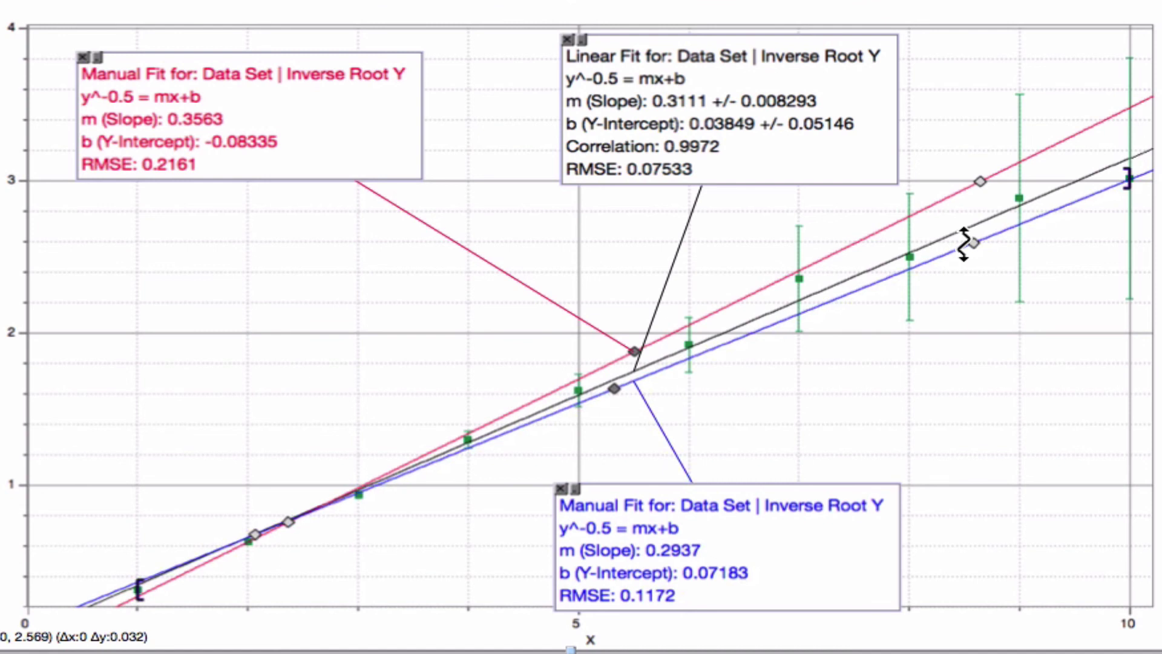